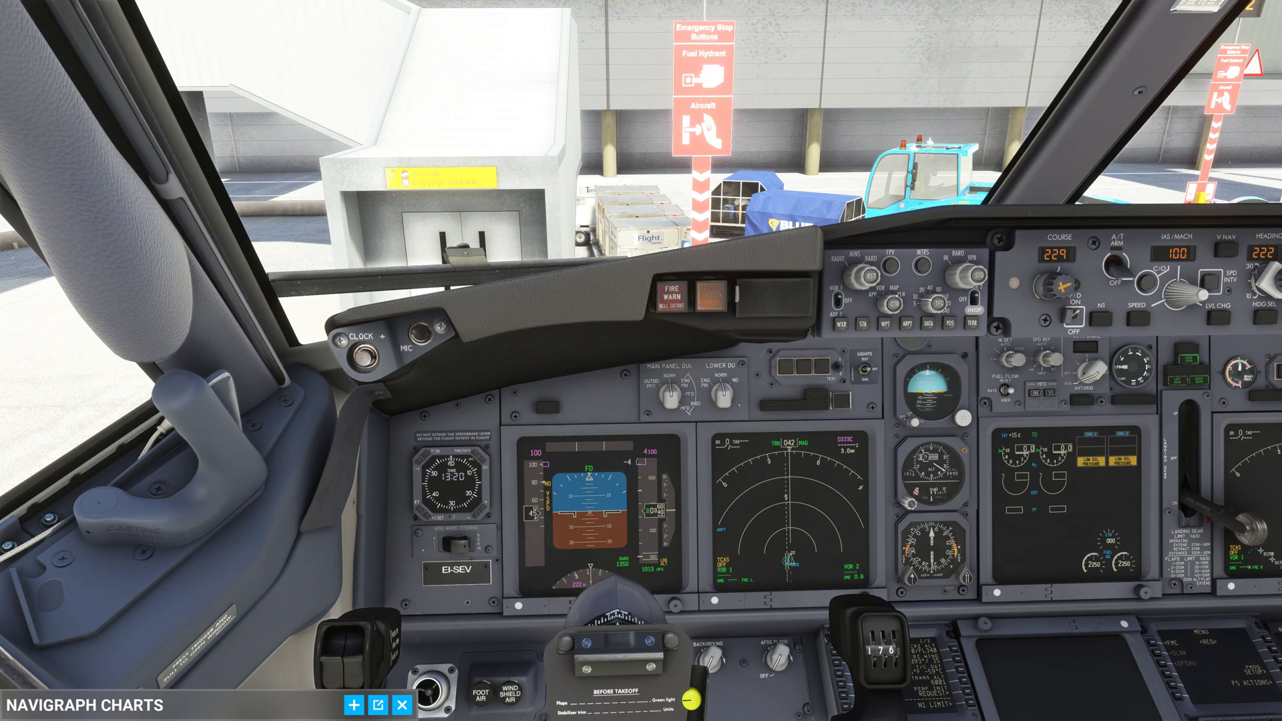
- Switch to the Virtual Performance Tool and select the default aircraft profile B737-800W / CFM56-7B26 (STEEL) - EASA
key(super)
click(55, 575)
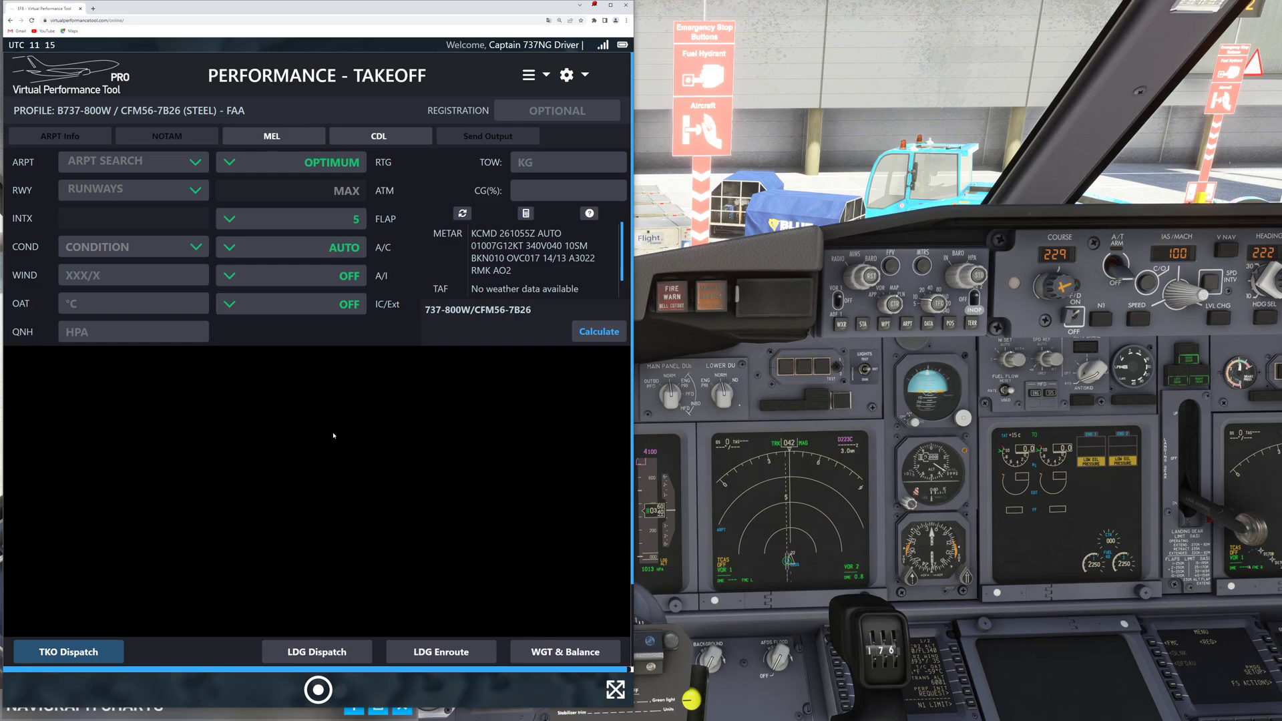
click(531, 76)
click(516, 106)
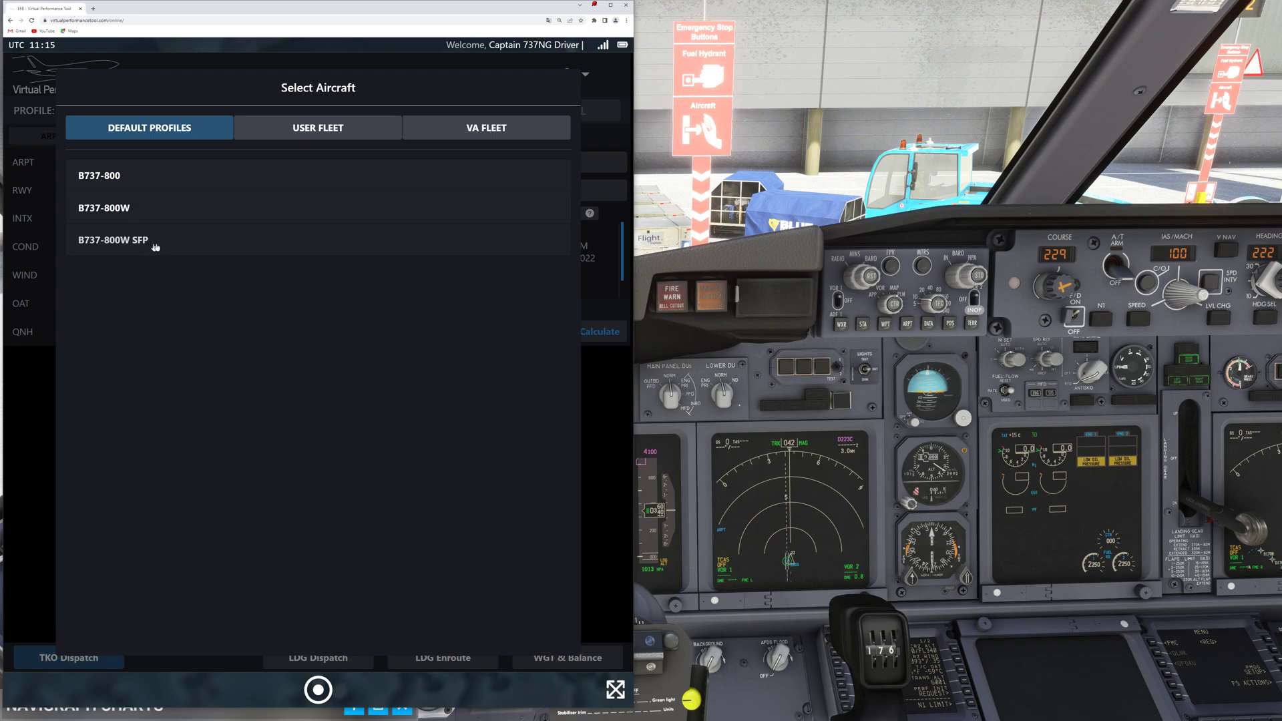
click(334, 128)
click(449, 134)
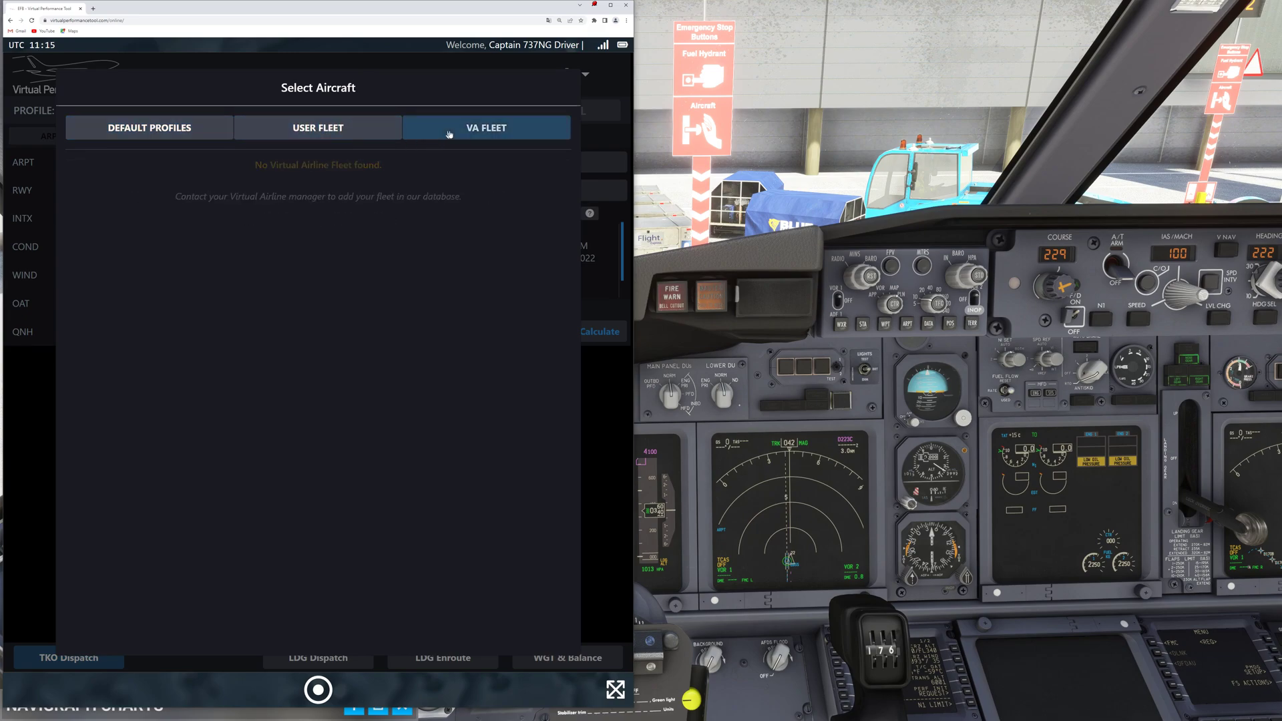
click(181, 134)
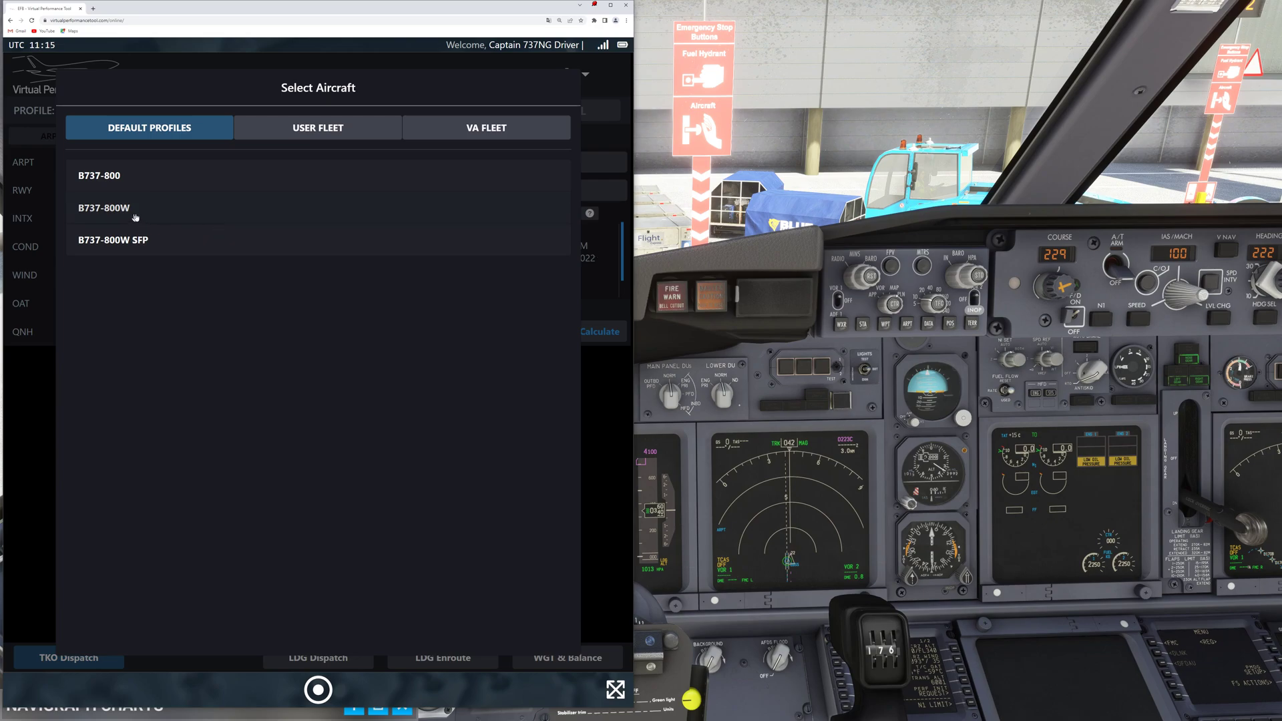
click(139, 214)
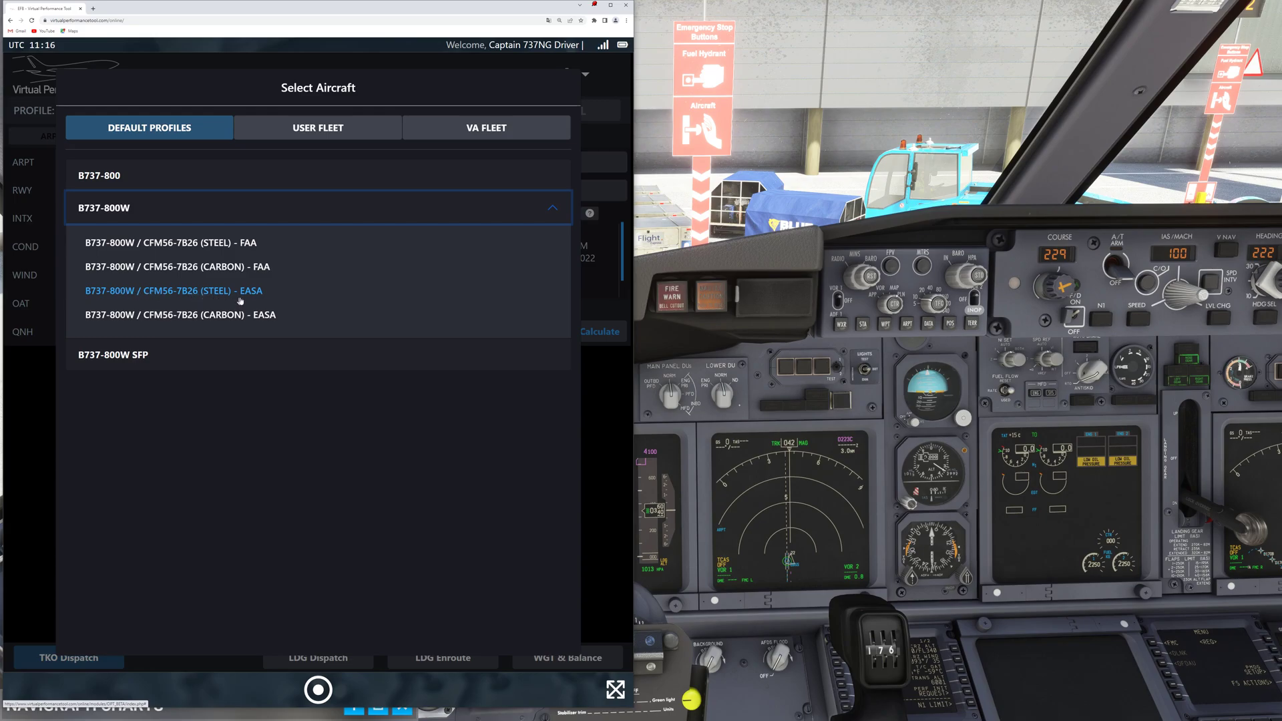
click(240, 301)
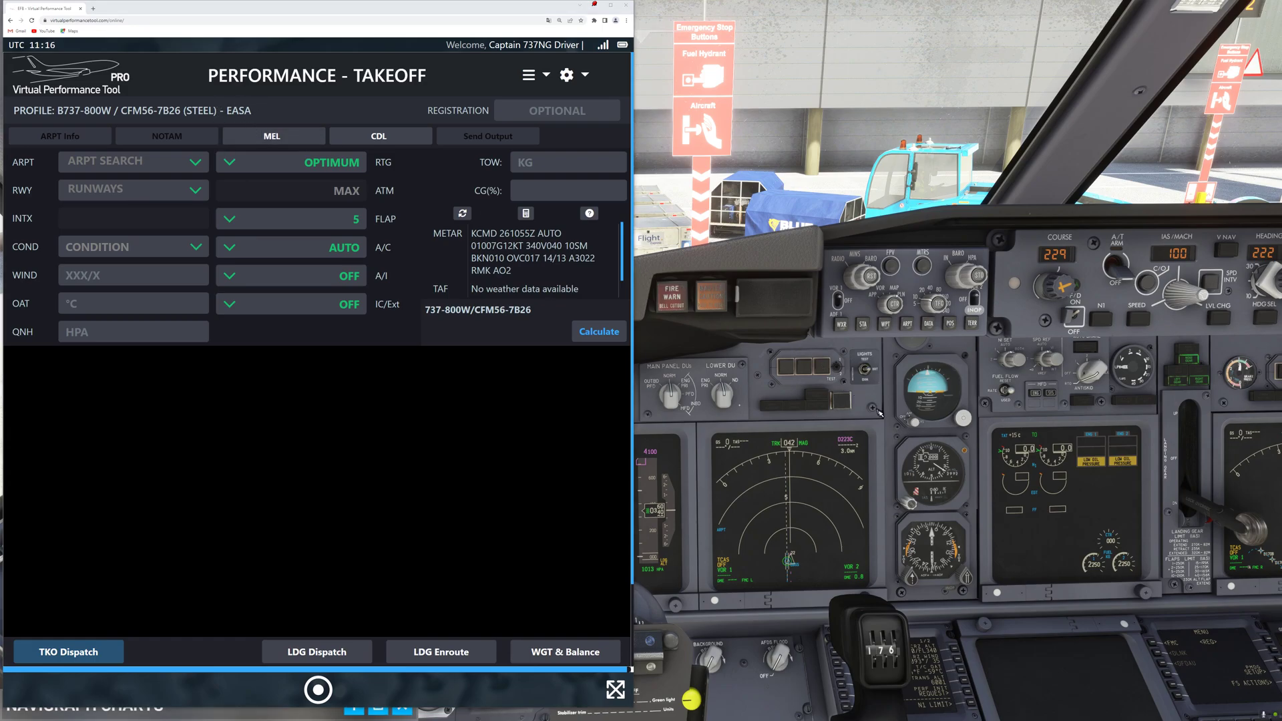
- On the captain's CDU, enter the aircraft's zero fuel weight of 51.5 on the PERF INIT page and execute the change
key(alt+2)
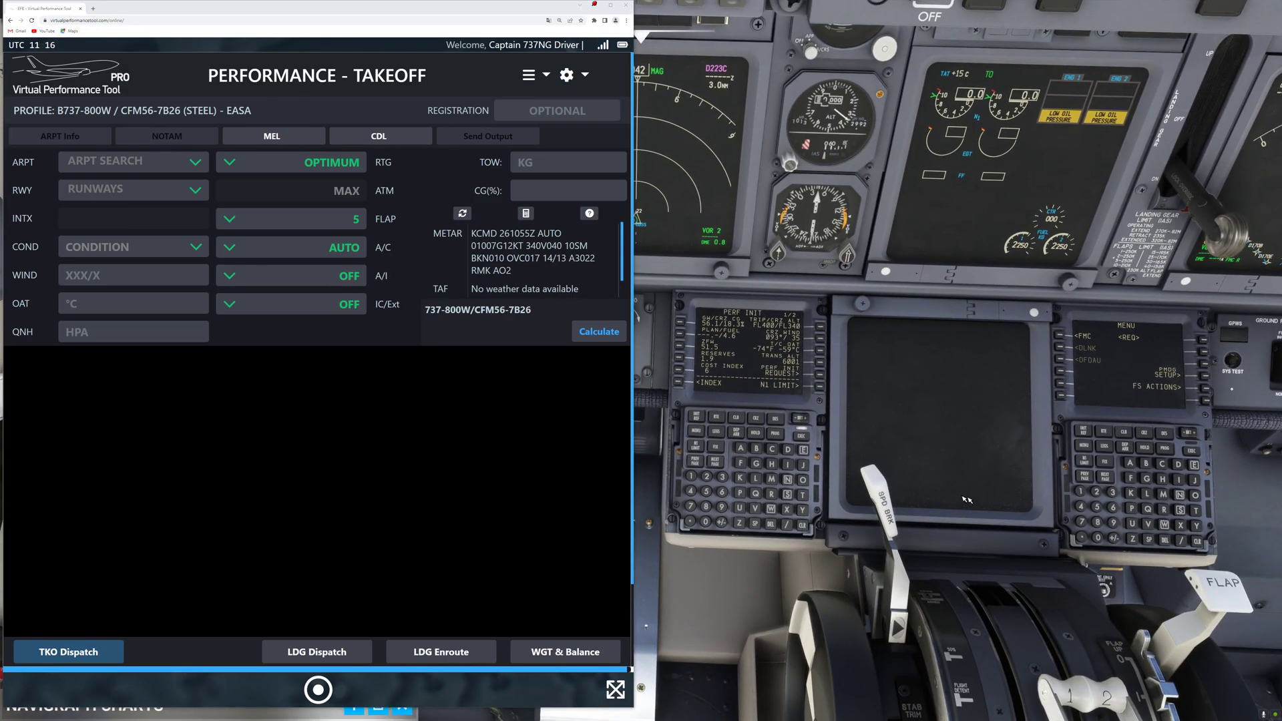
scroll(818, 520, up, 5)
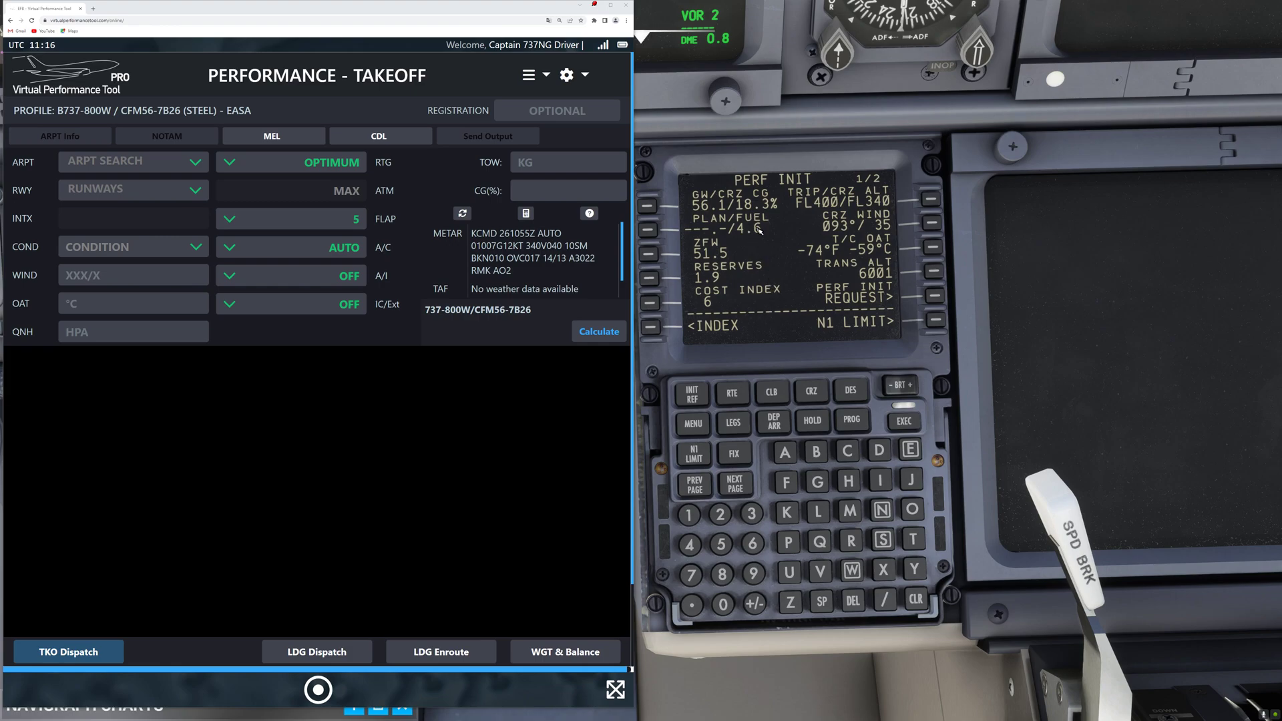
click(651, 256)
click(649, 255)
click(905, 422)
- Set the departure airport to EGSS and the takeoff runway to 22 in the takeoff performance form
click(150, 162)
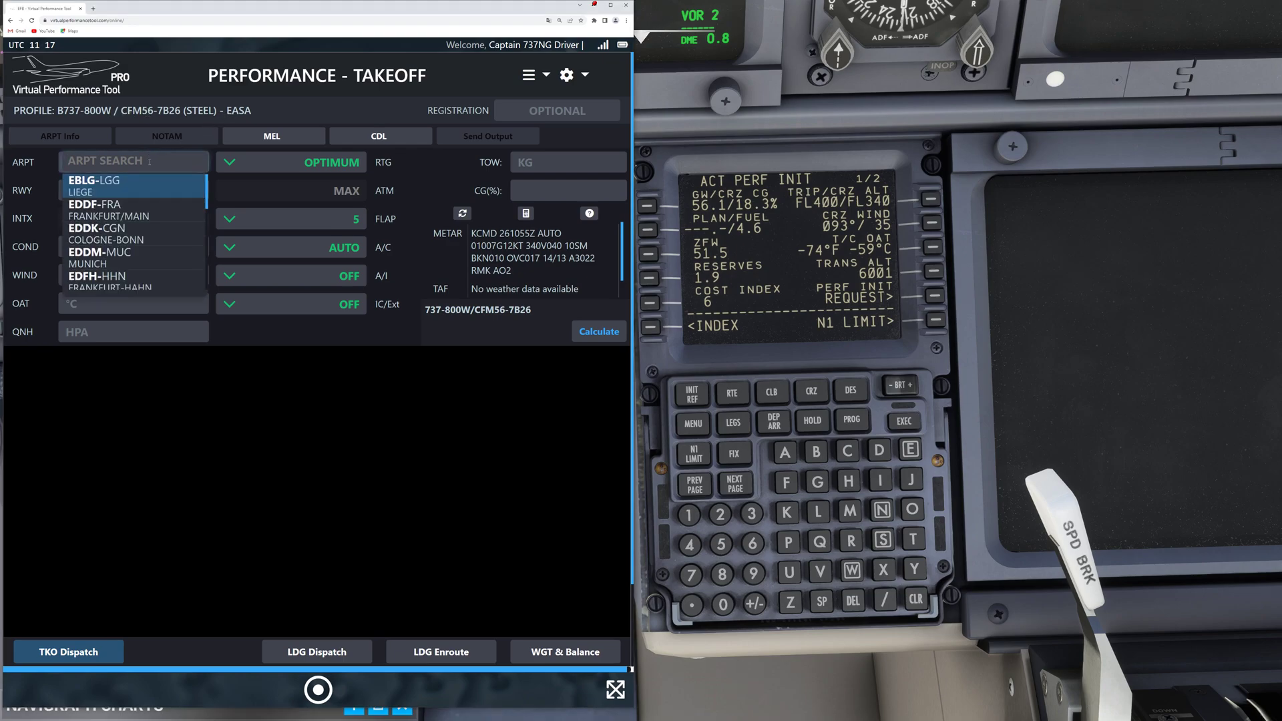
text(EGSS)
click(107, 182)
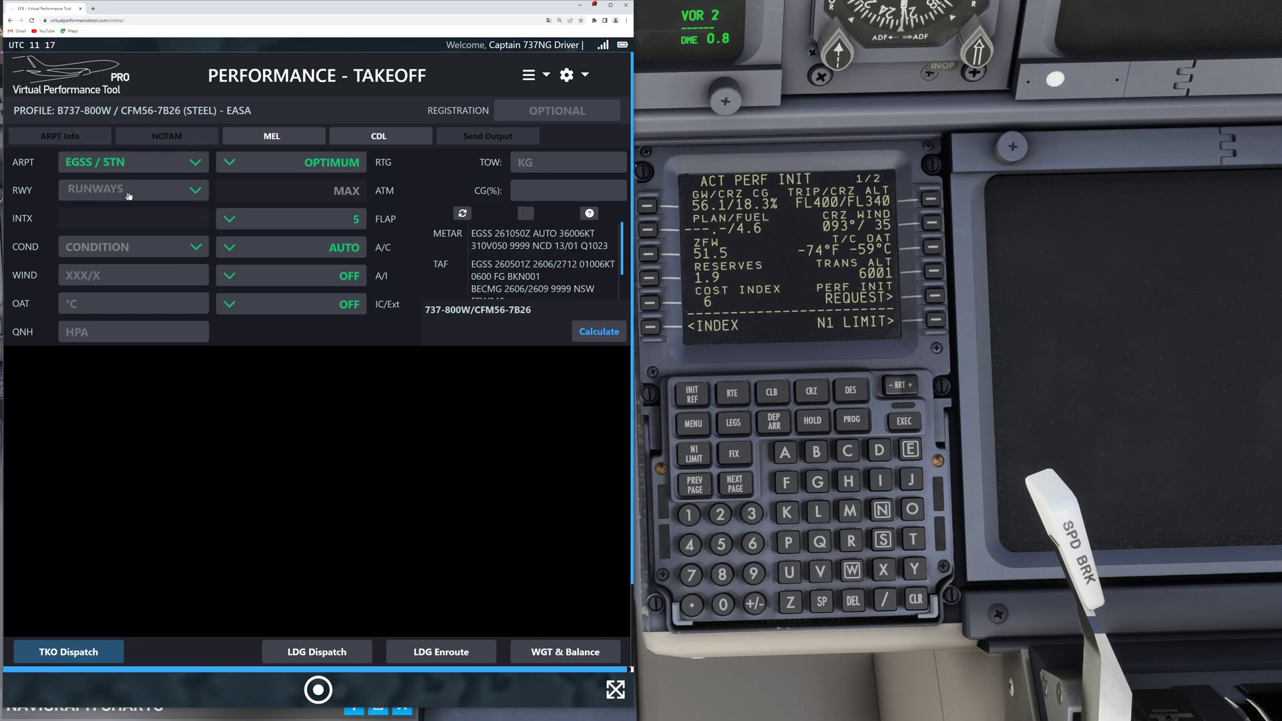
click(113, 228)
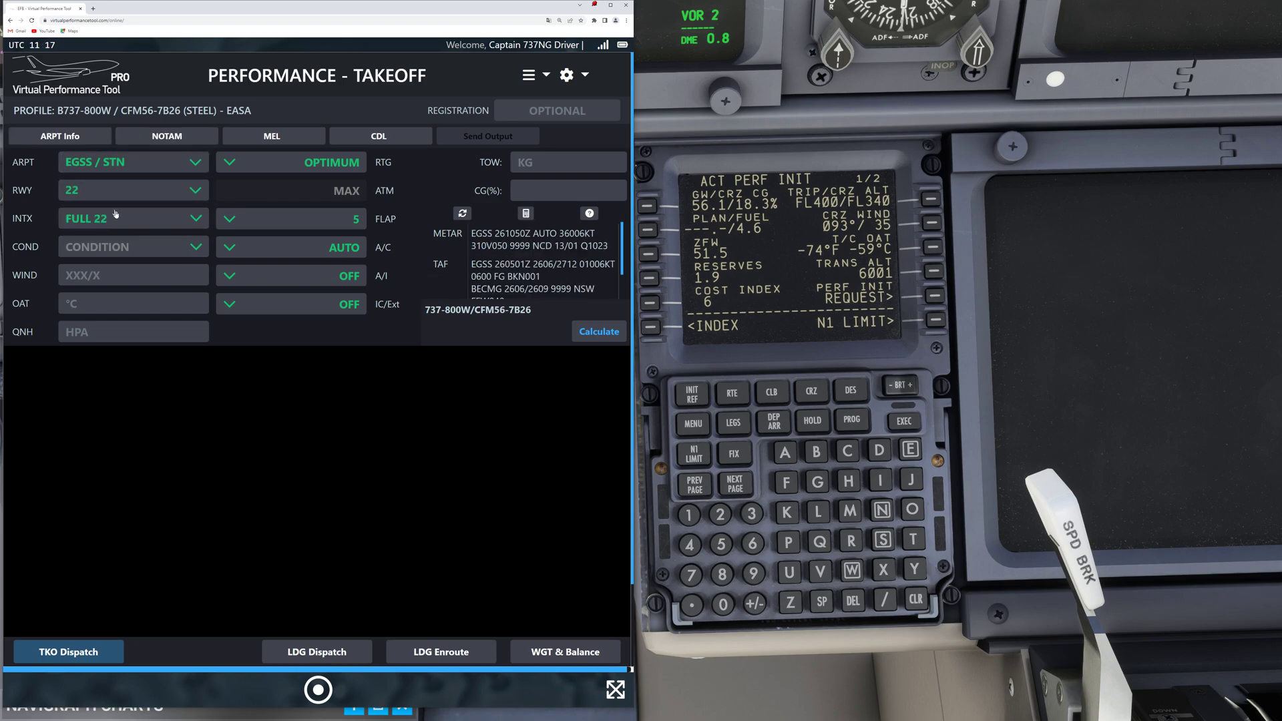
- Switch to Navigraph Charts in the simulator, load the flight from EGSS, and examine the airport chart around the runway 22 entry intersections
click(580, 5)
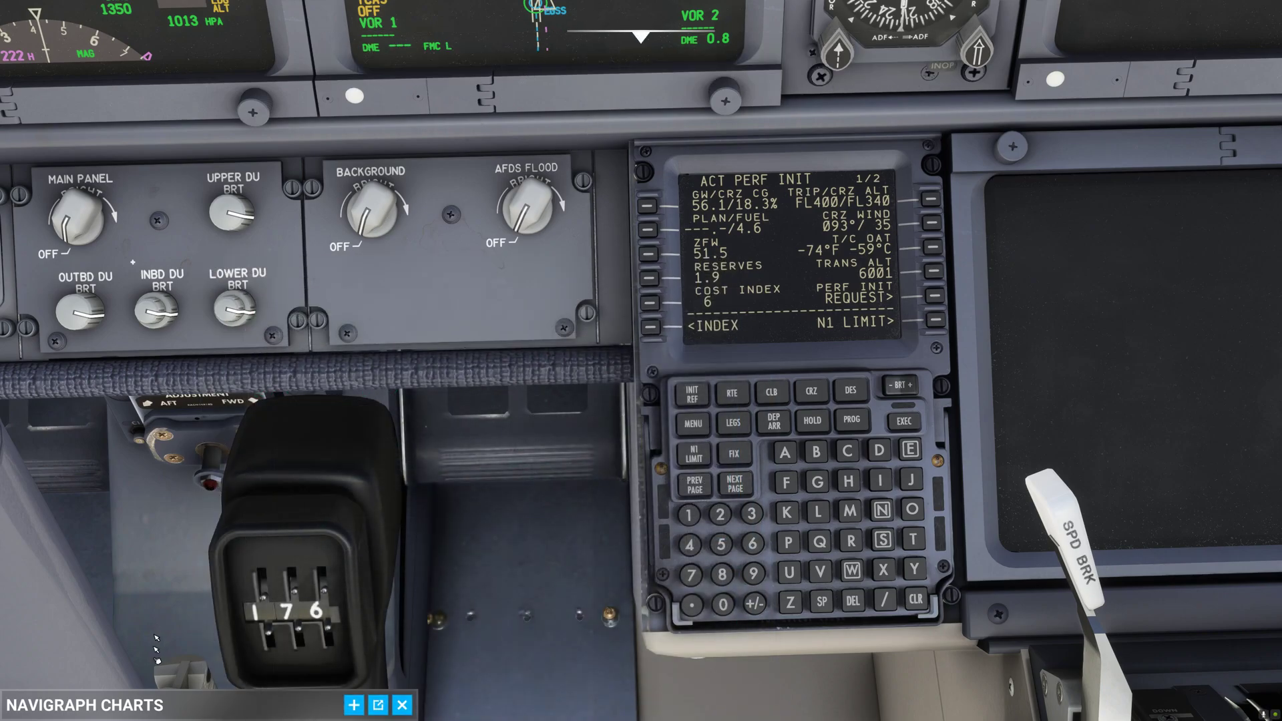
click(348, 704)
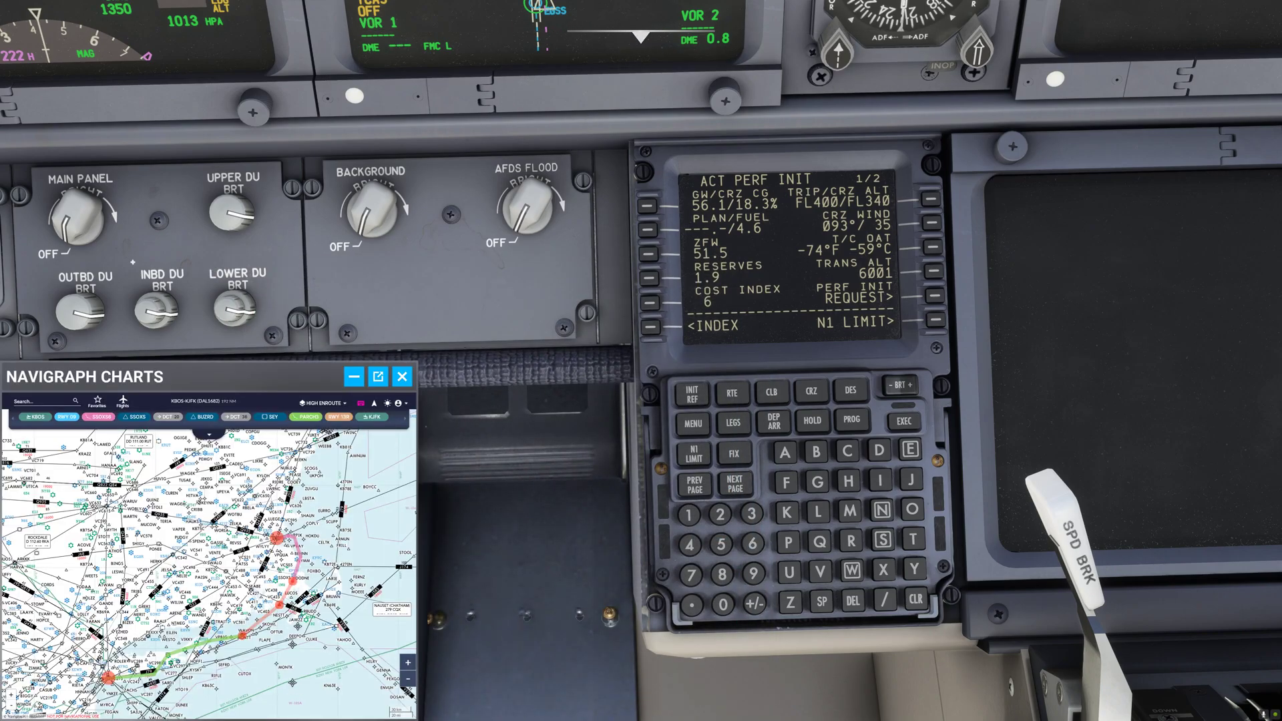
click(123, 403)
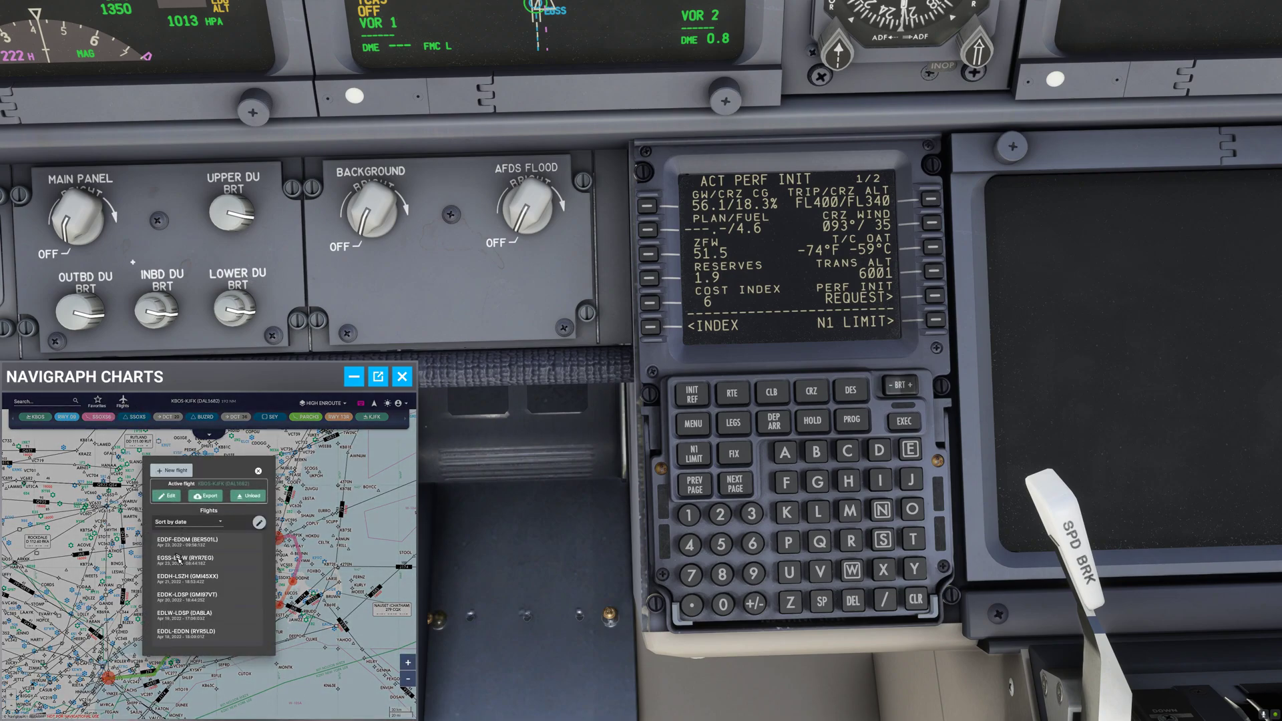
click(181, 560)
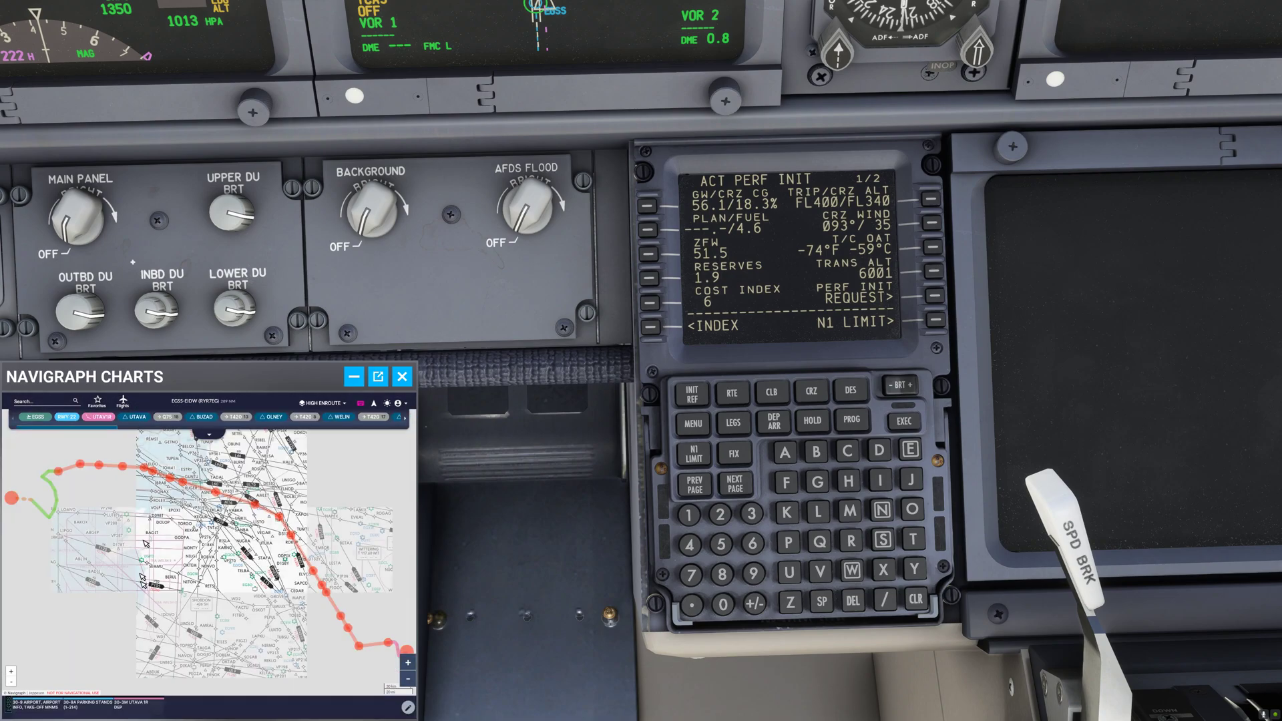
click(32, 707)
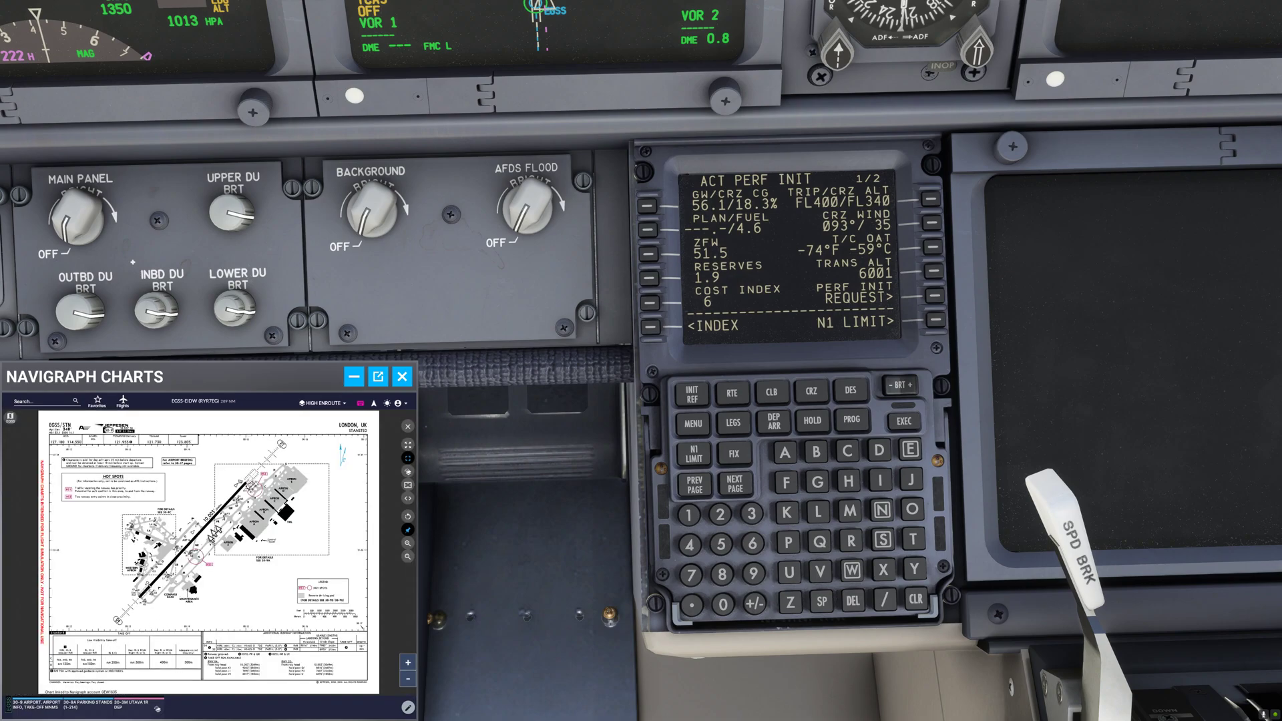
scroll(245, 493, up, 3)
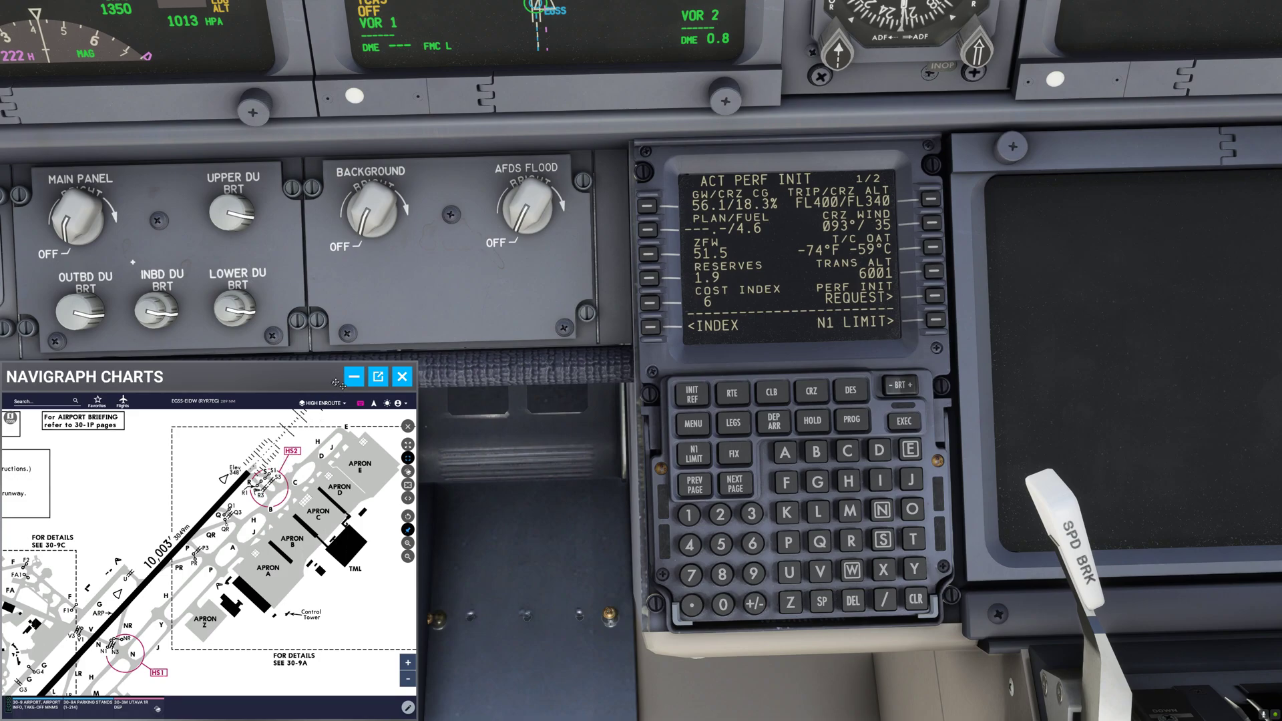
click(352, 377)
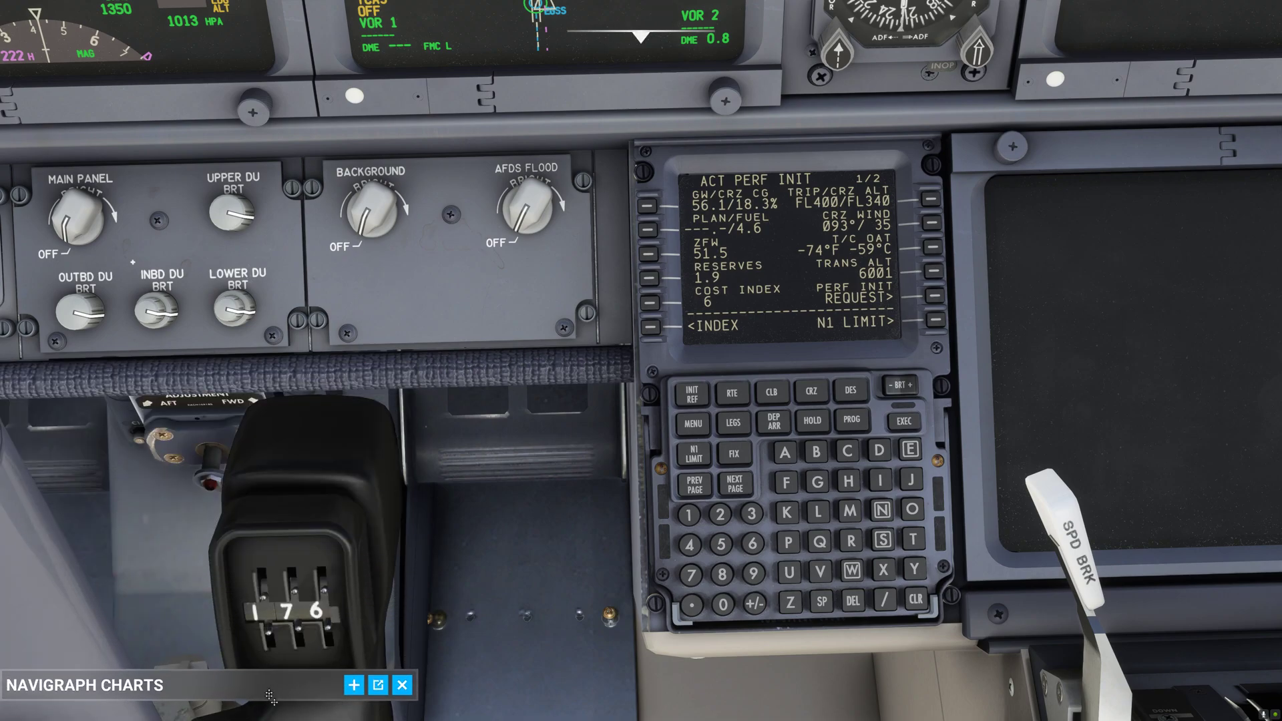
- Return to the Virtual Performance Tool and set the takeoff intersection to Q1 and the runway condition to DRY
key(super)
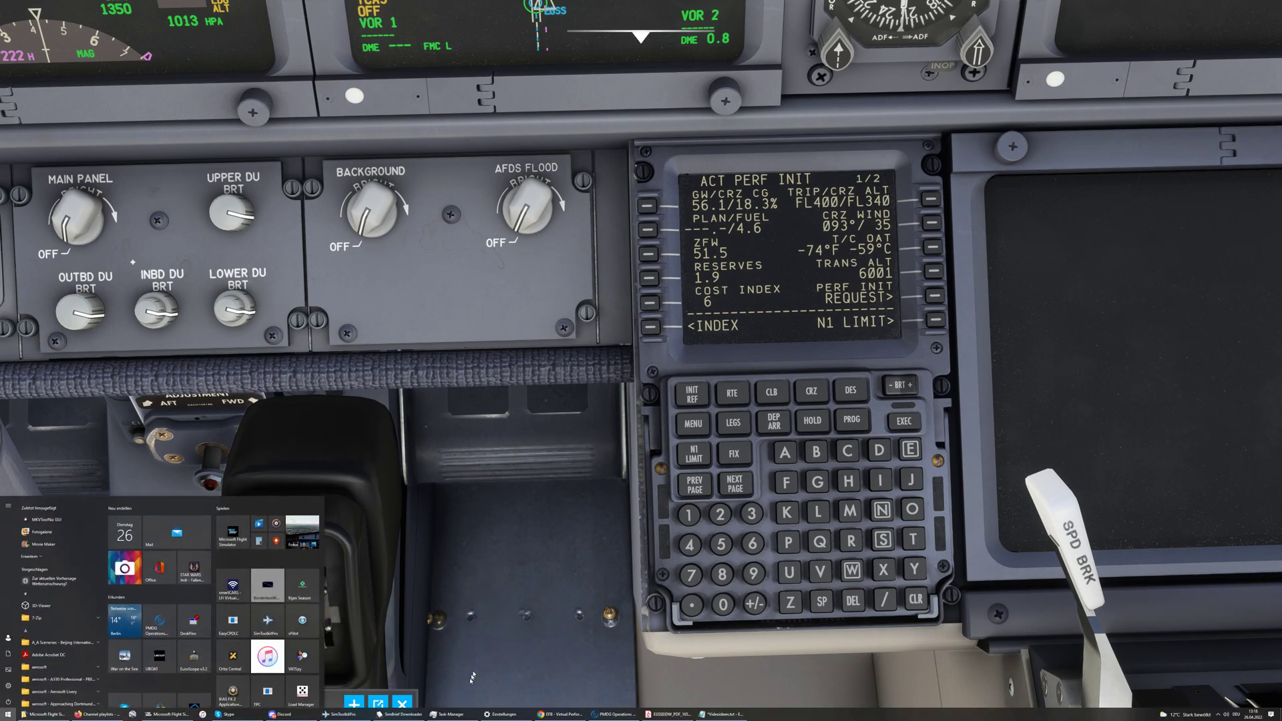
click(562, 714)
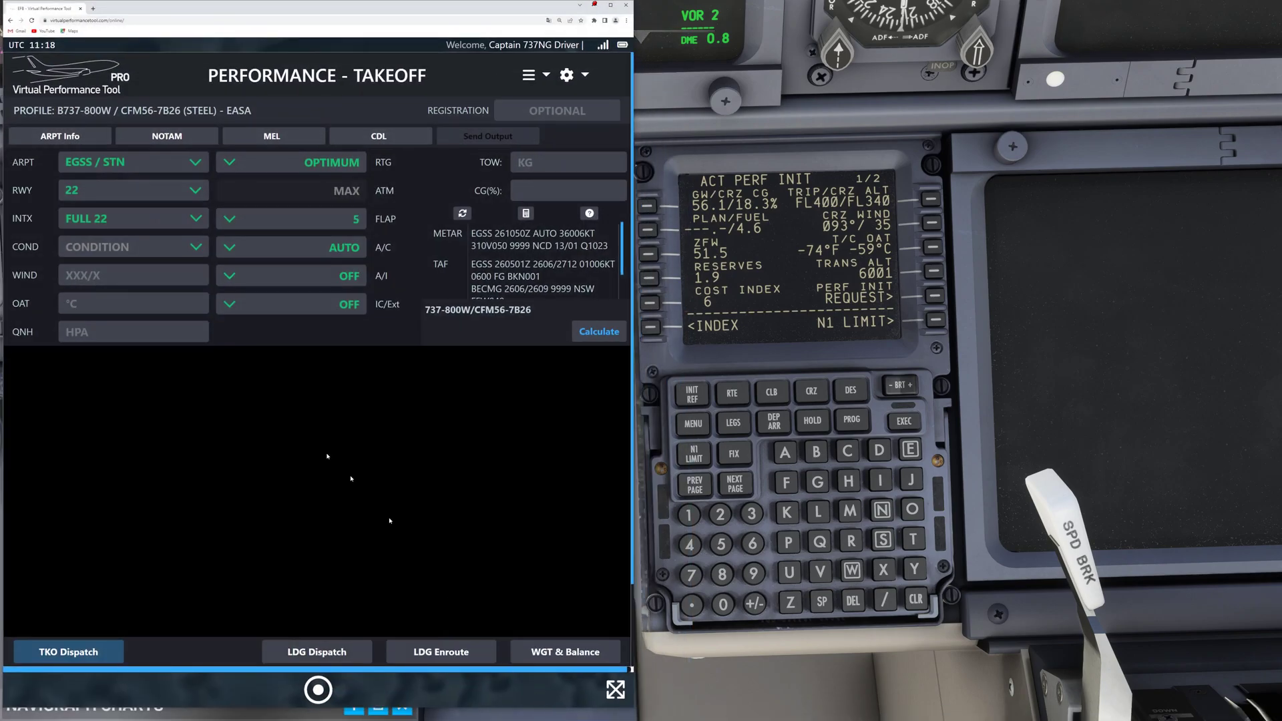
click(84, 223)
click(82, 254)
click(91, 244)
click(86, 268)
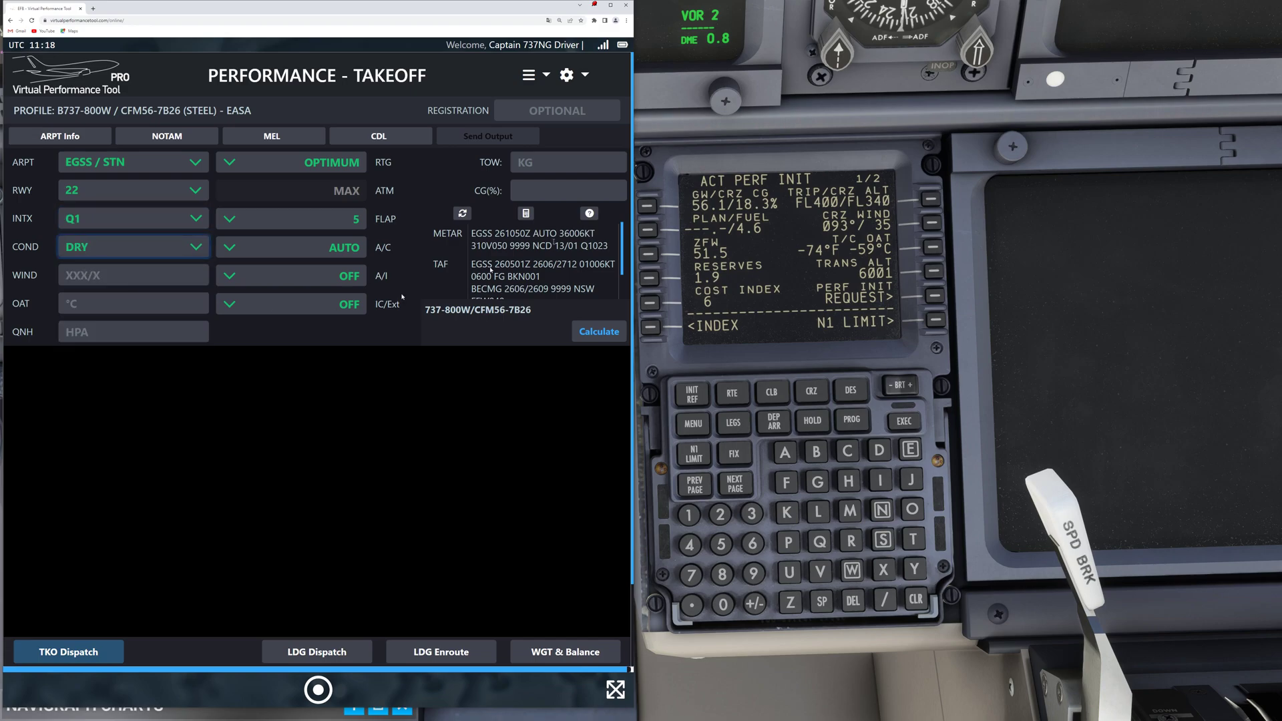
- Check the simulator's ground weather settings and enter a wind of -2 kt, OAT of 15 °C and QNH of 1013 hPa for the takeoff
click(707, 94)
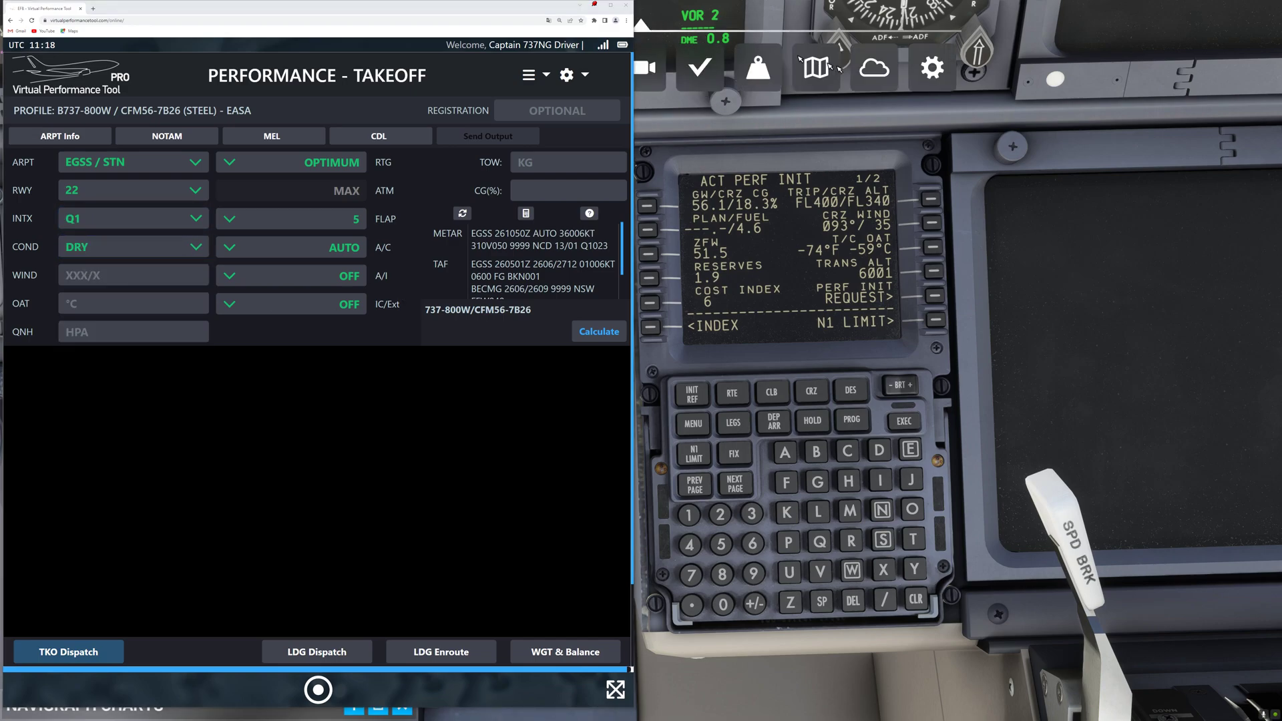
click(875, 71)
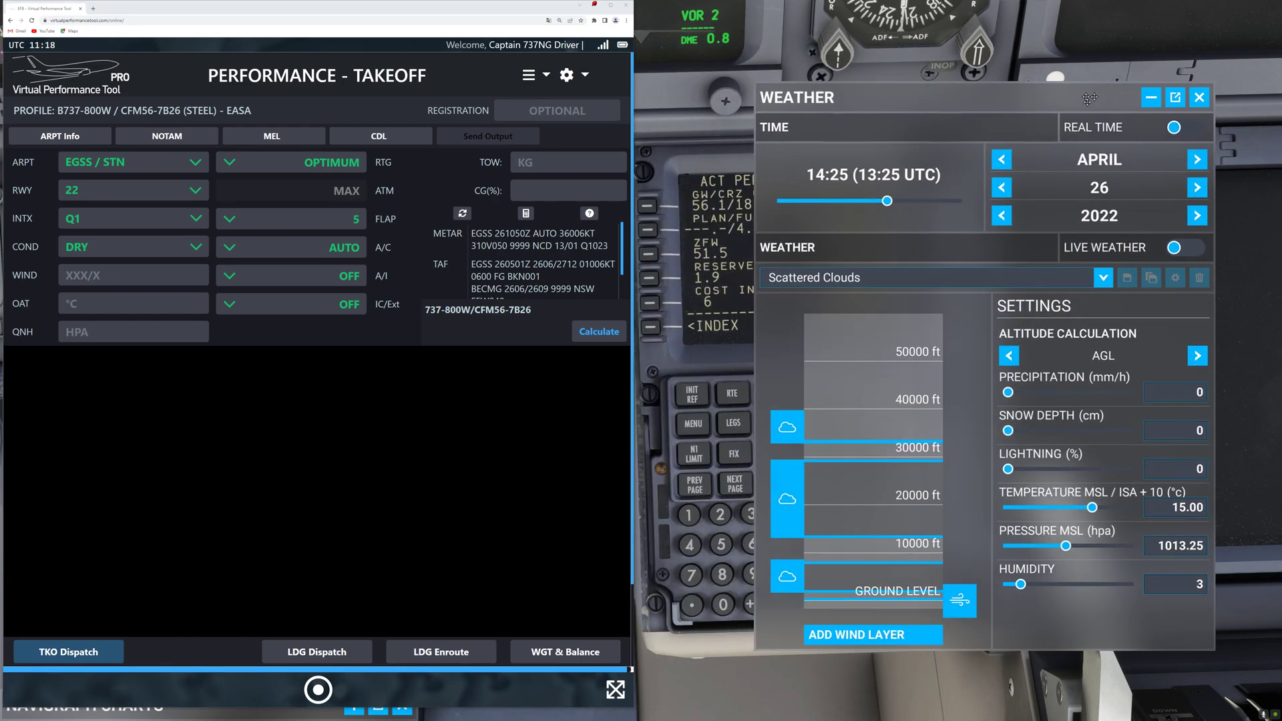
click(887, 599)
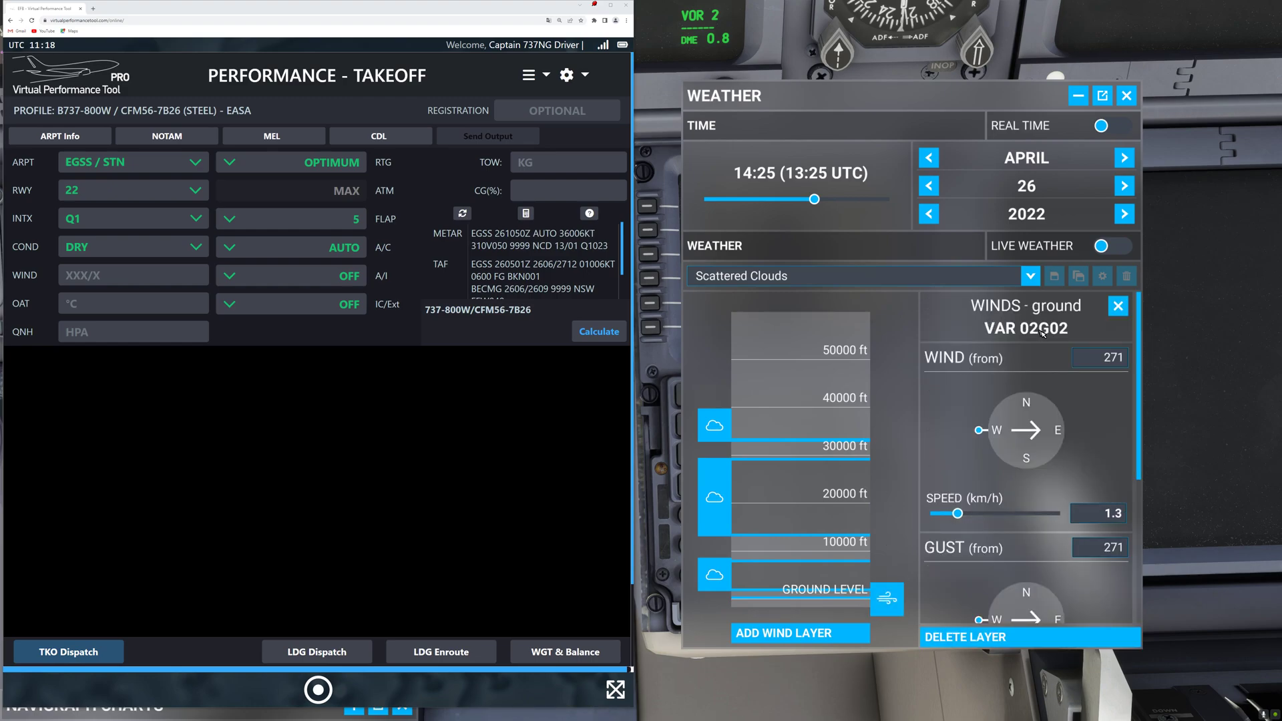
click(167, 275)
text(-2)
key(Tab)
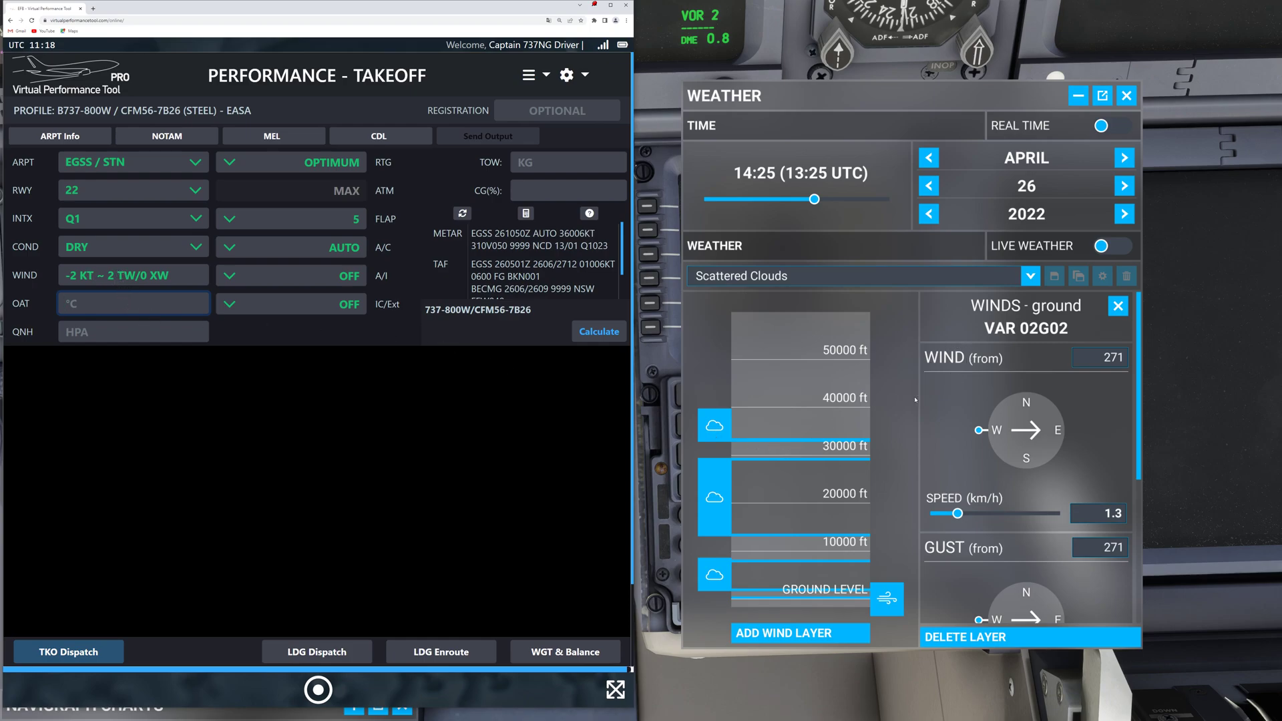
text(15)
key(Tab)
text(1013)
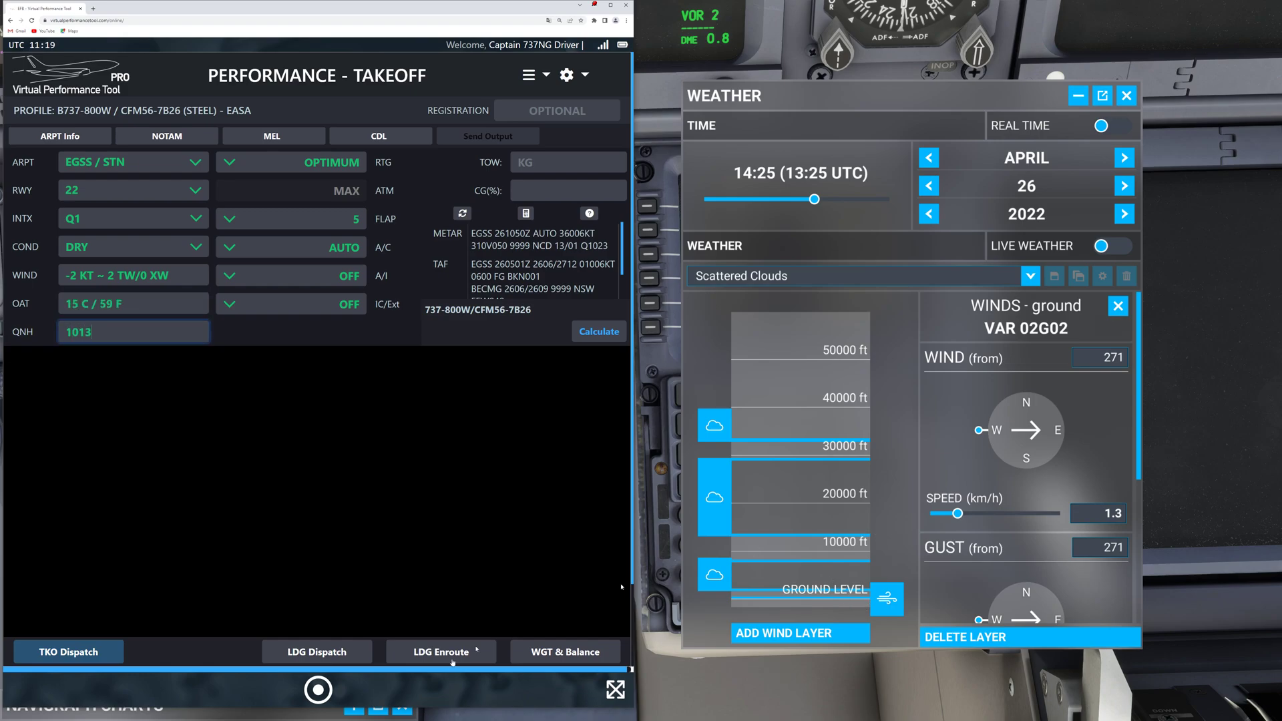
key(Tab)
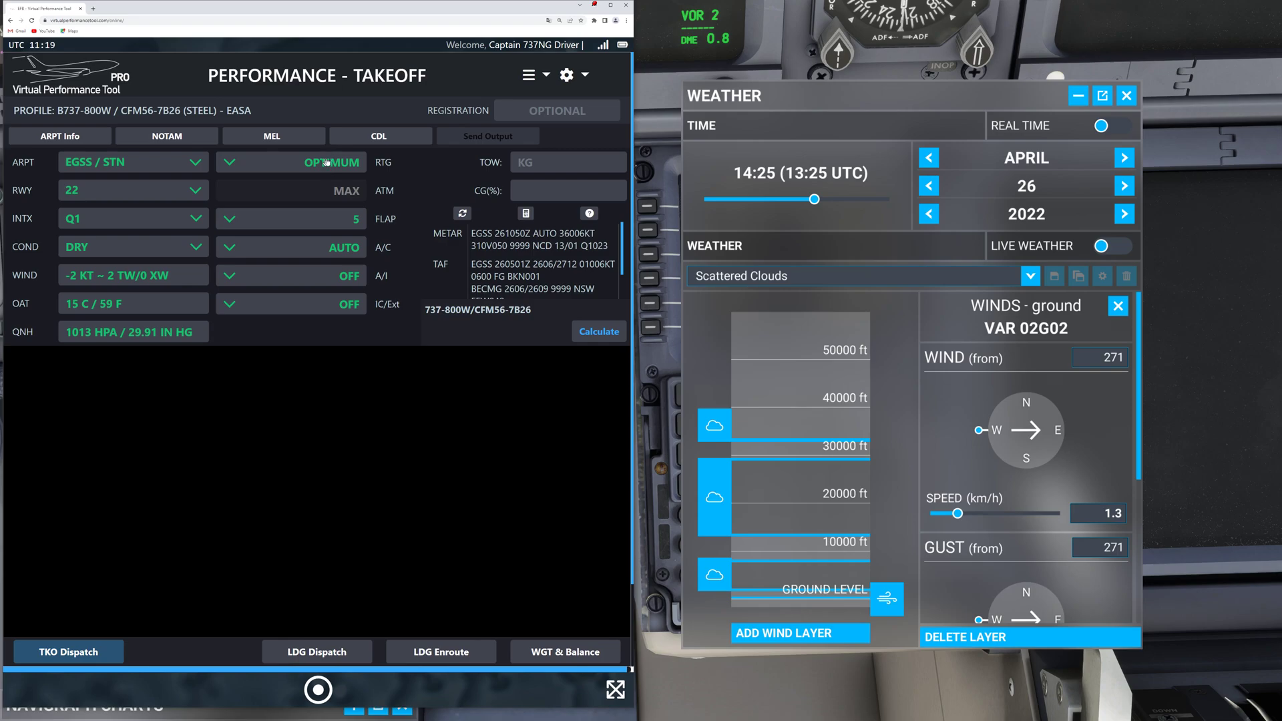
click(1126, 96)
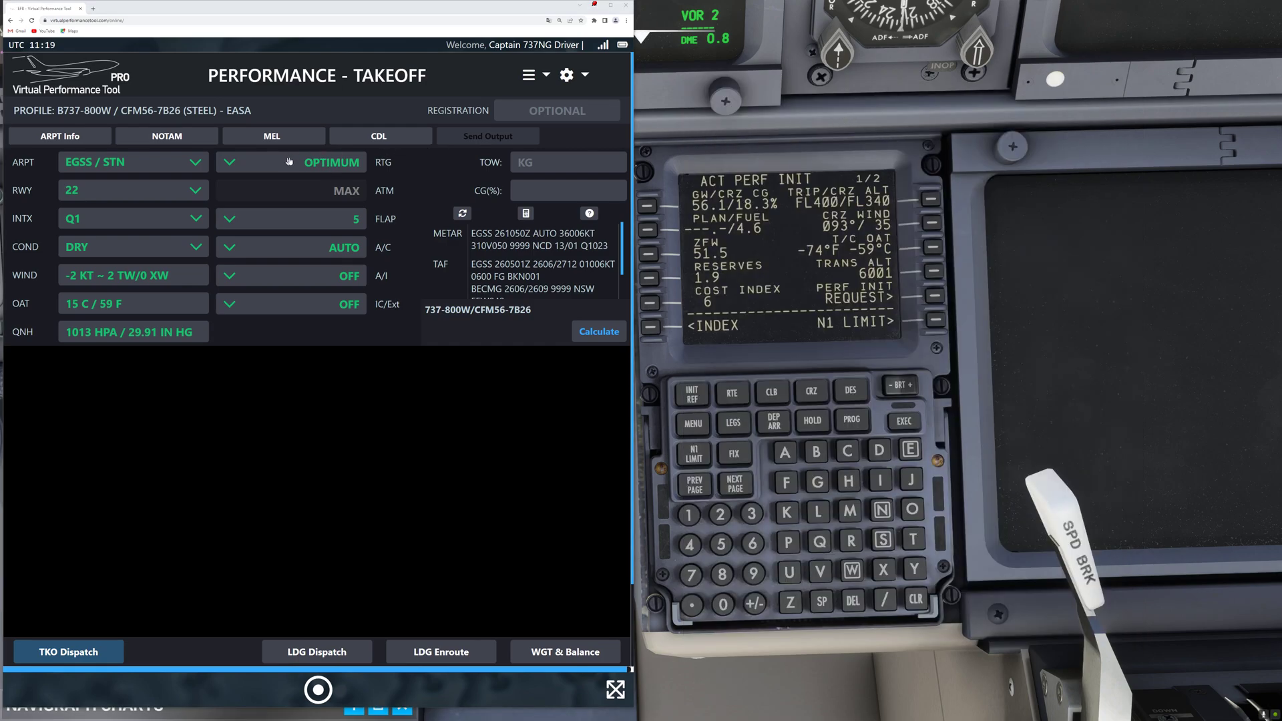
- Choose flap setting 5 and anti-ice OFF for the takeoff calculation
click(345, 225)
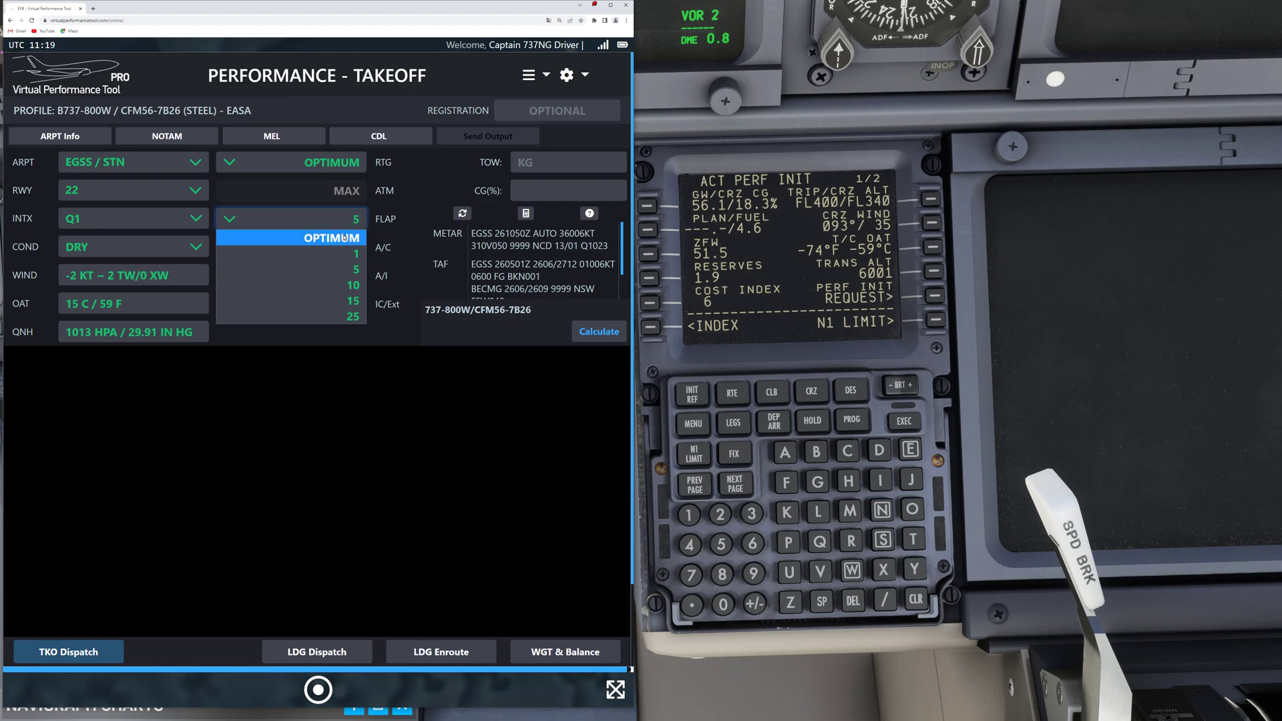
click(355, 269)
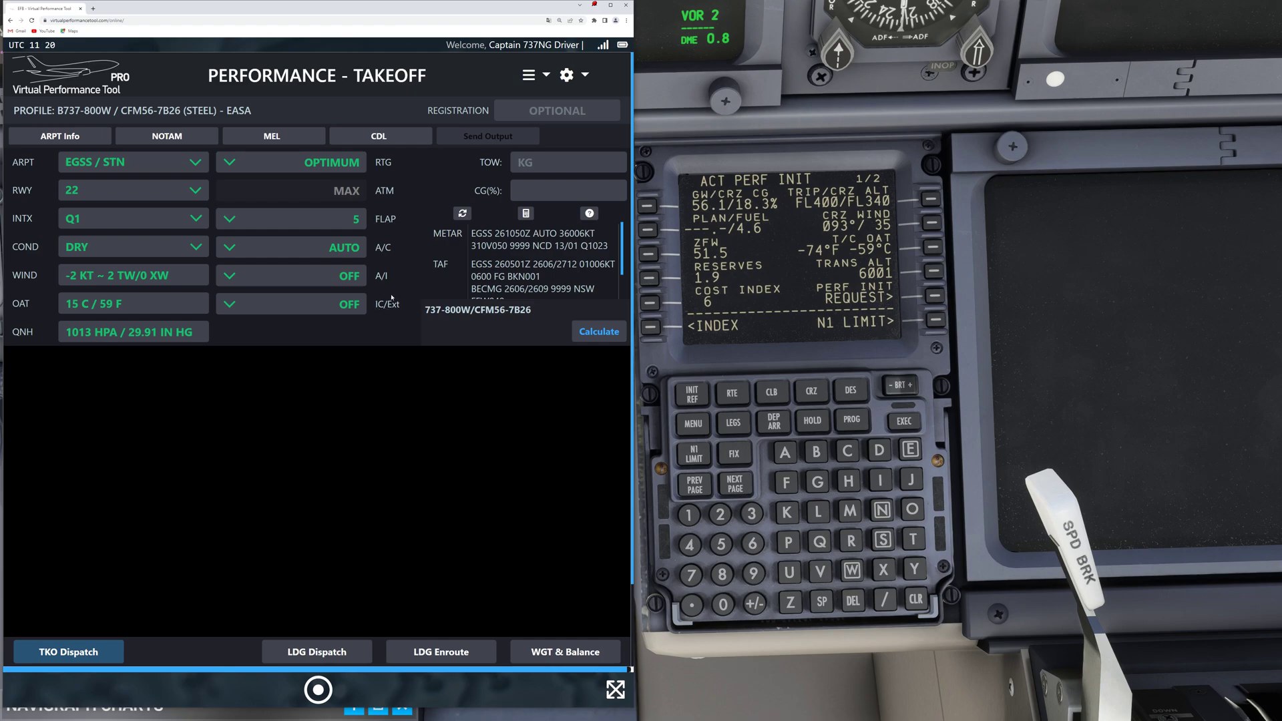
click(348, 284)
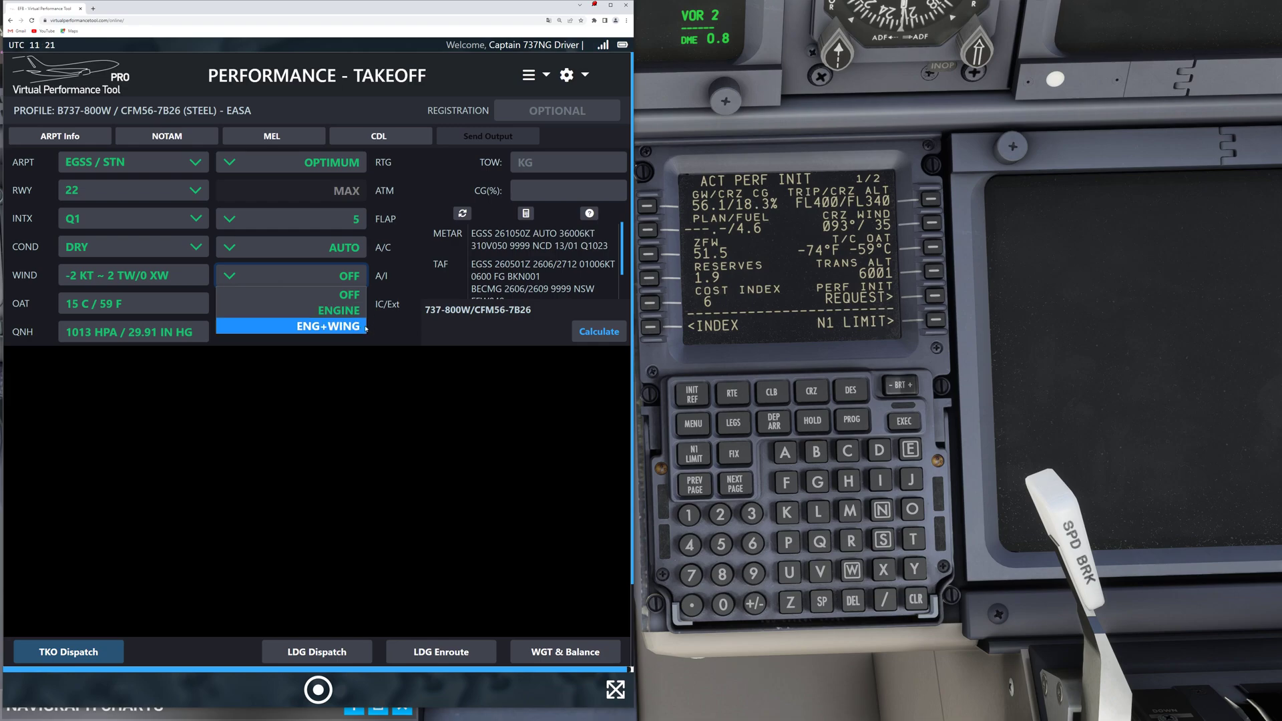
click(344, 300)
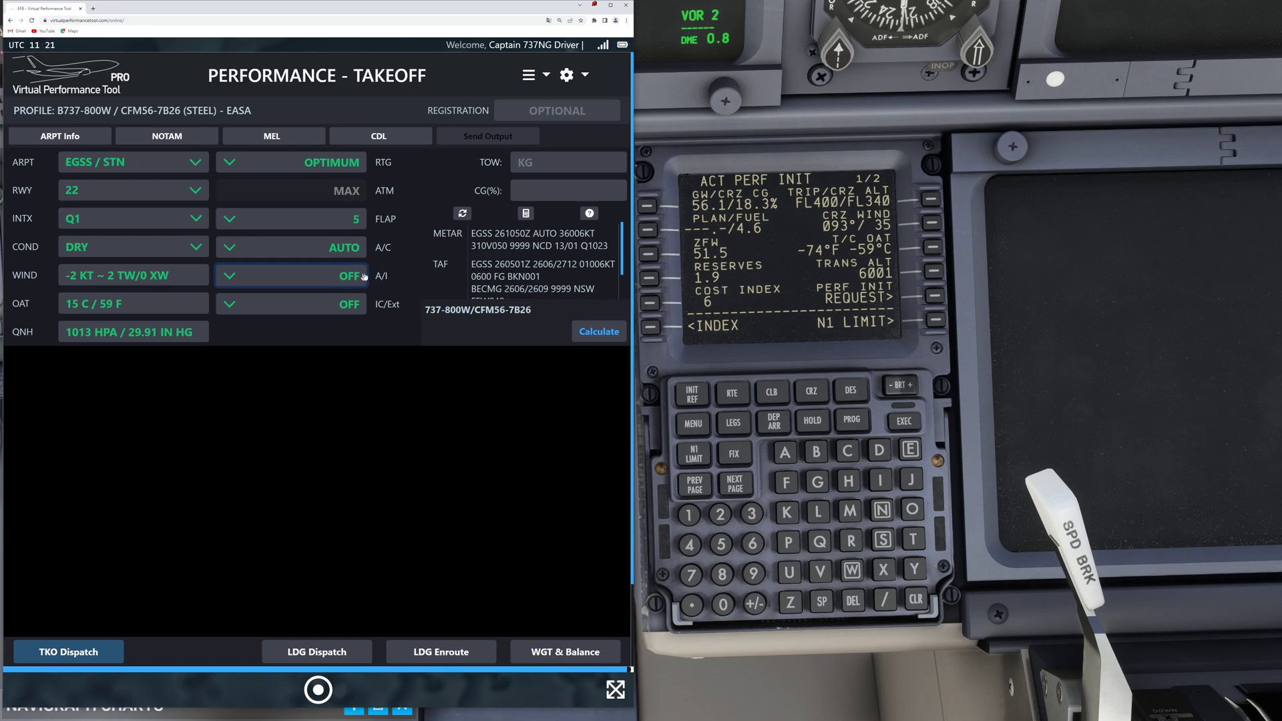
- Enter a takeoff weight of 56100 kg, calculate the takeoff performance, and show the FULL thrust results
click(540, 163)
text(56100)
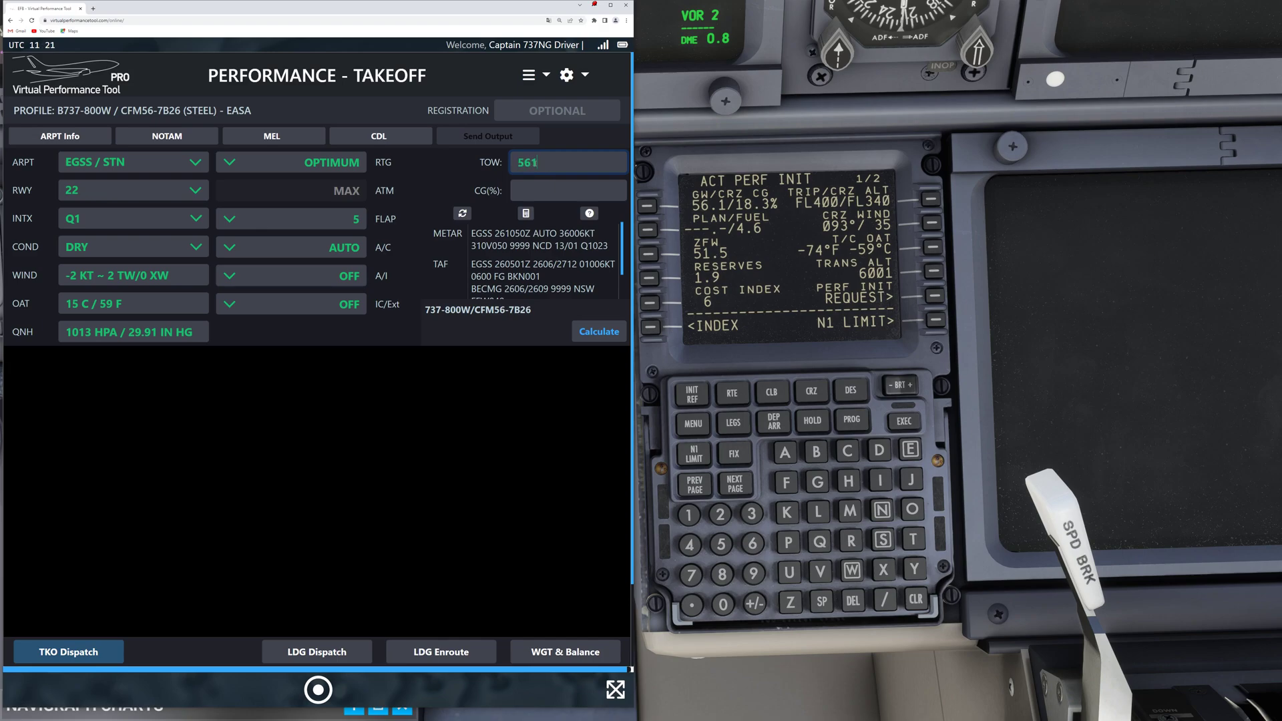
click(501, 411)
click(600, 332)
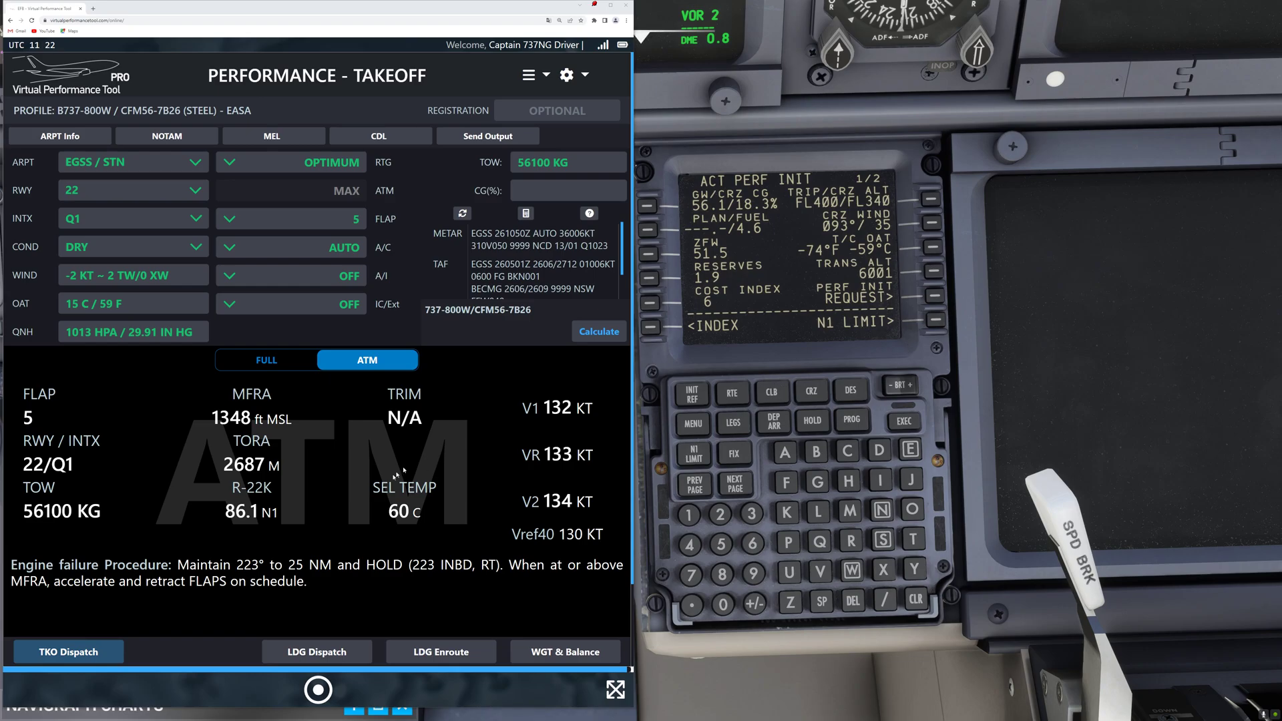
click(267, 361)
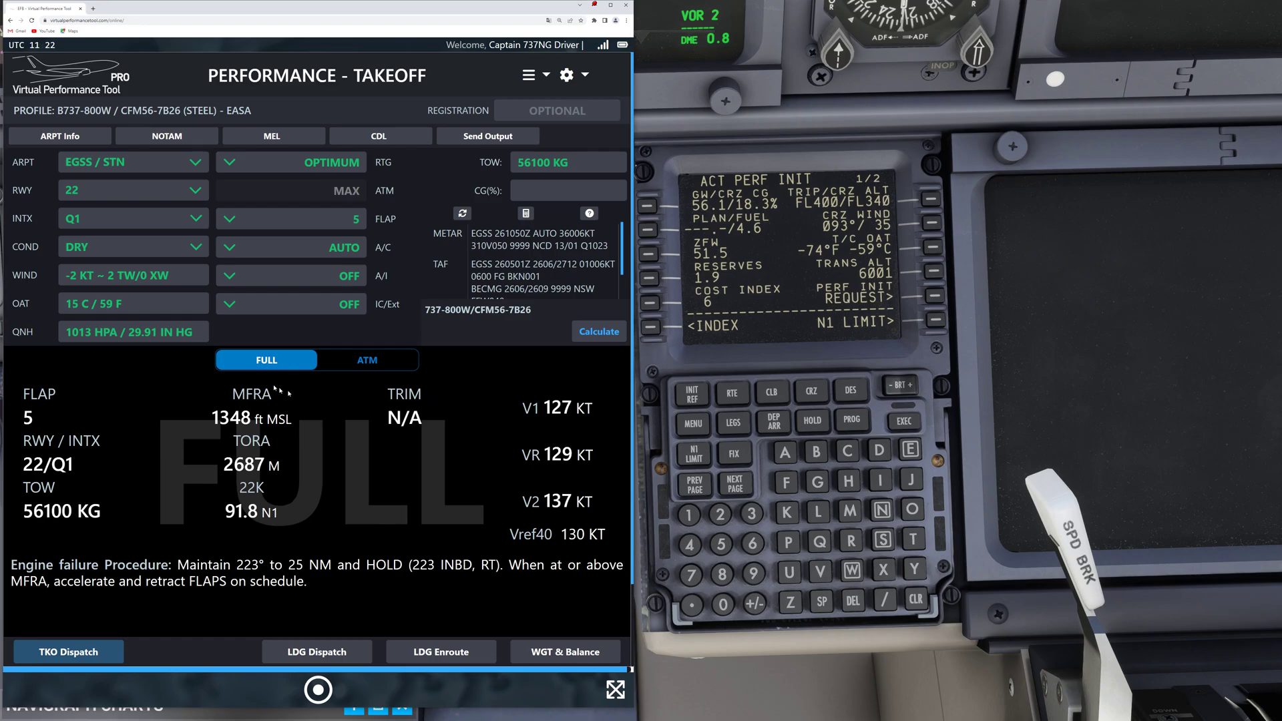
- Show the ATM takeoff results, and in the simulator's FMC select the 22K derate TO-1 with a selected temperature of 60 °C
click(367, 368)
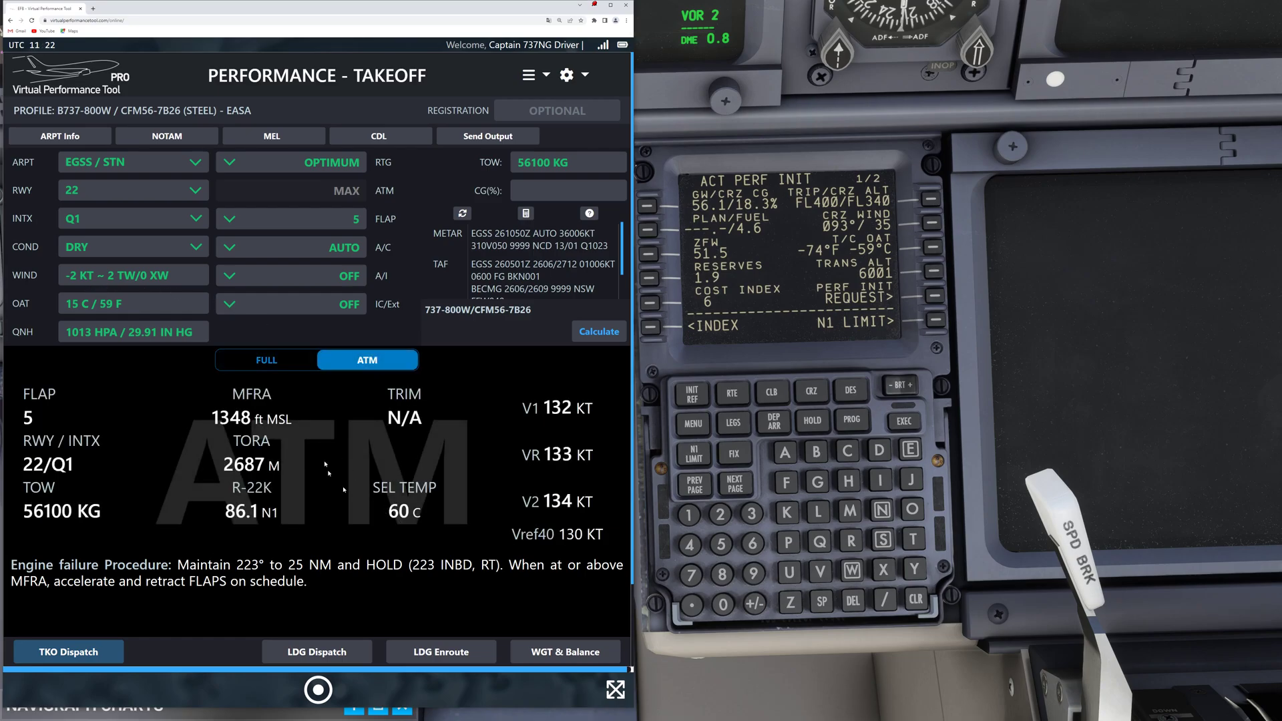
click(936, 321)
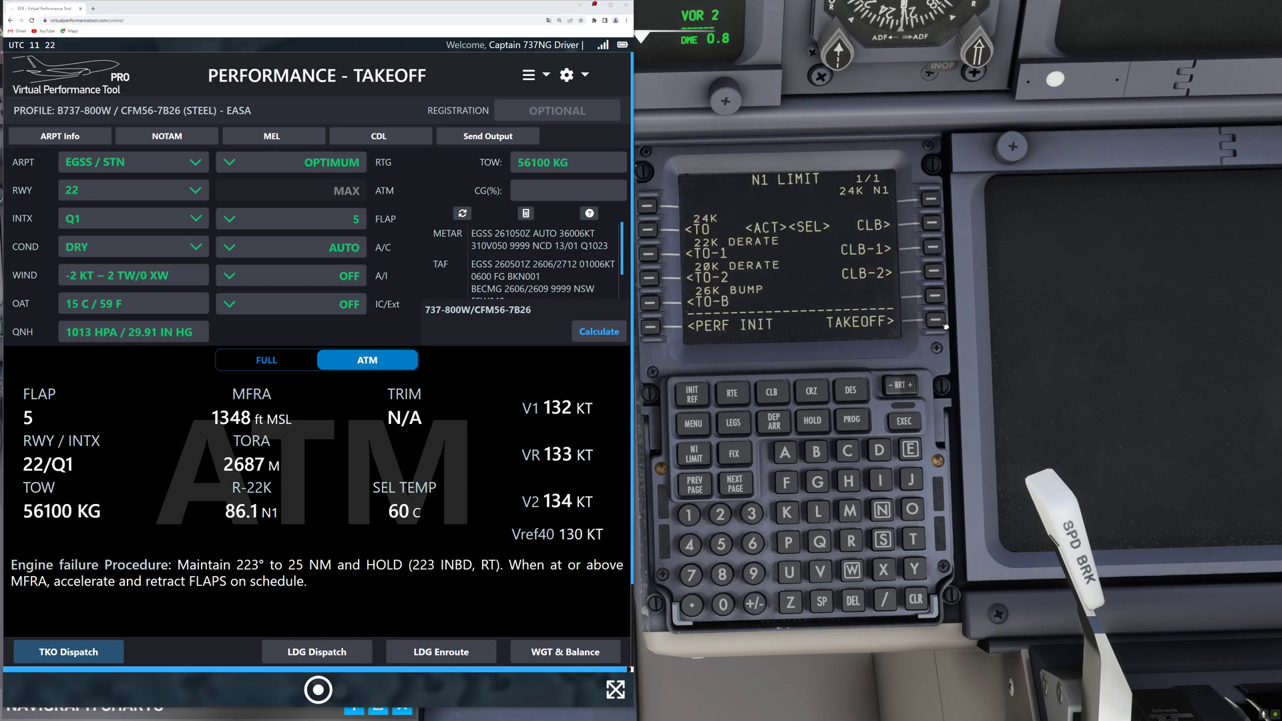
click(650, 256)
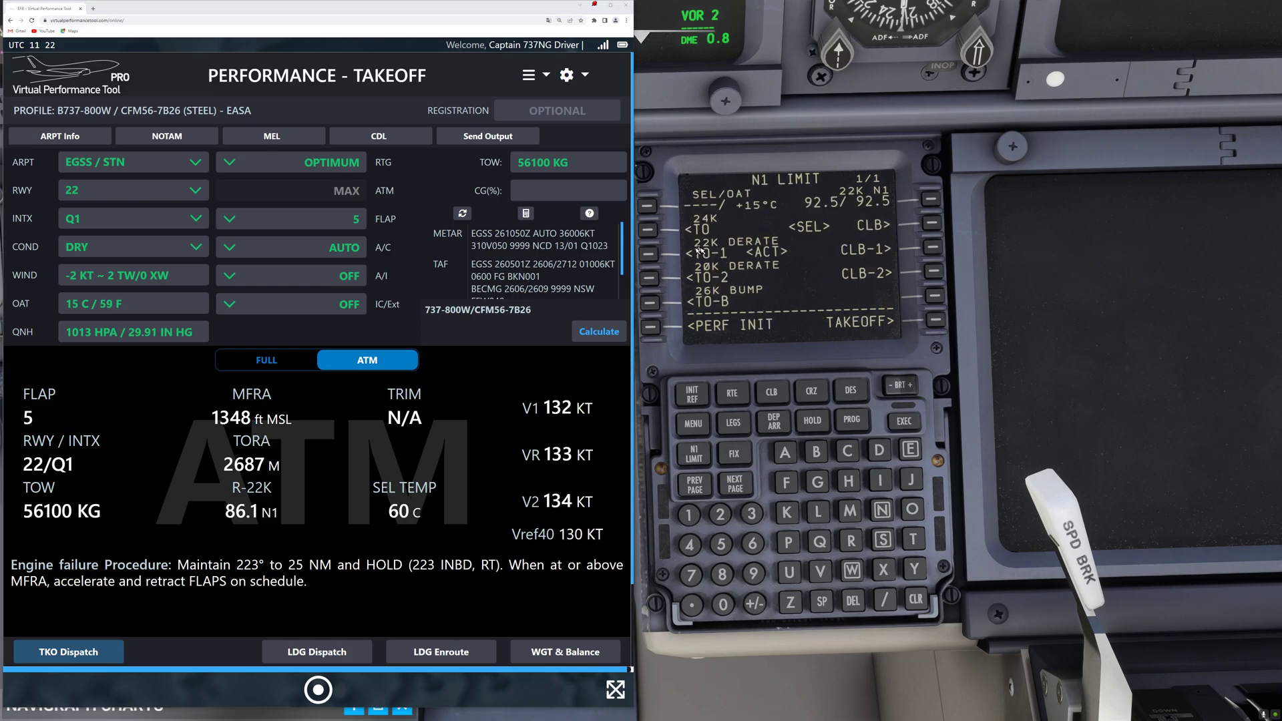
click(753, 543)
click(723, 605)
click(654, 222)
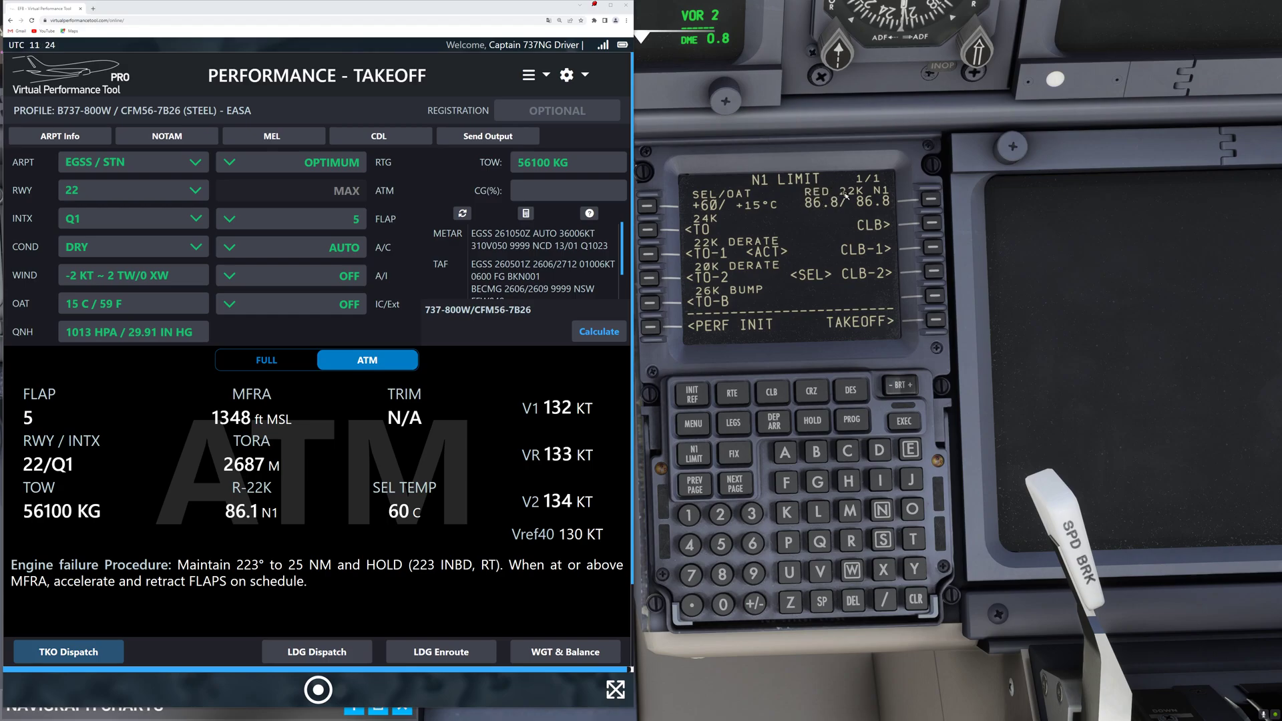
- On the FMC's takeoff reference page, enter flaps 5 and a CG of 18.3%
click(942, 325)
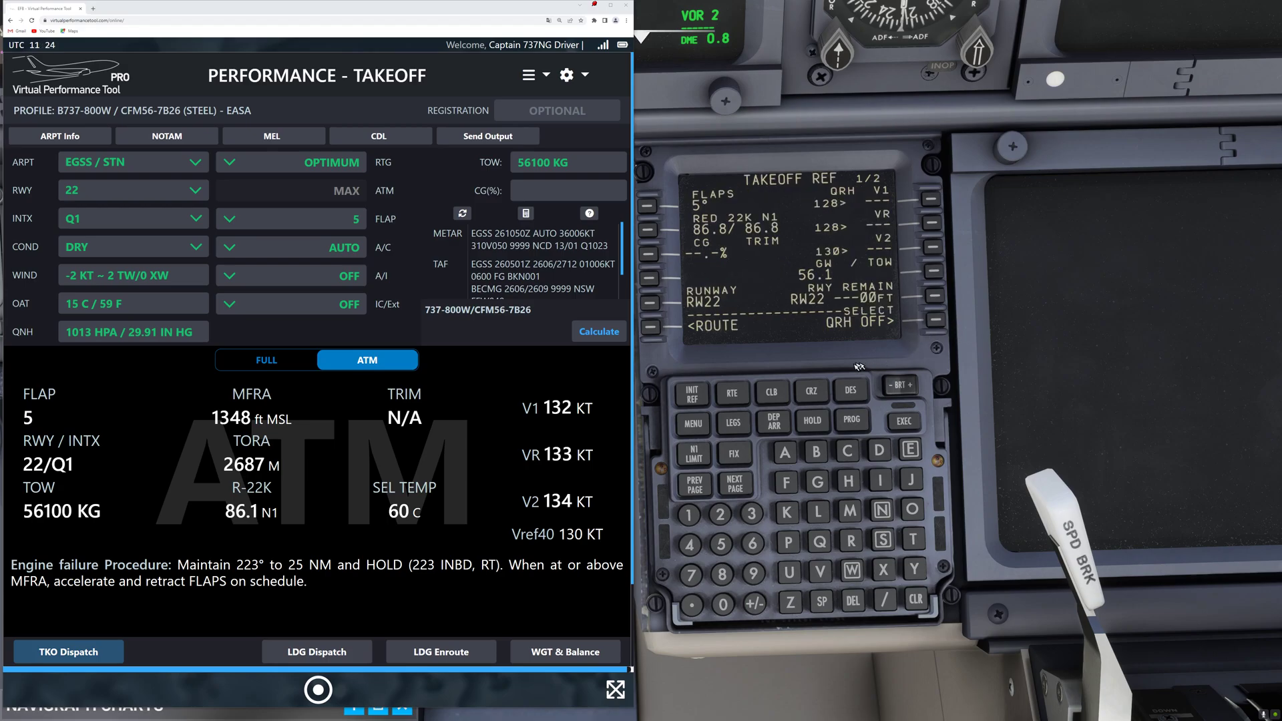
click(728, 545)
click(664, 208)
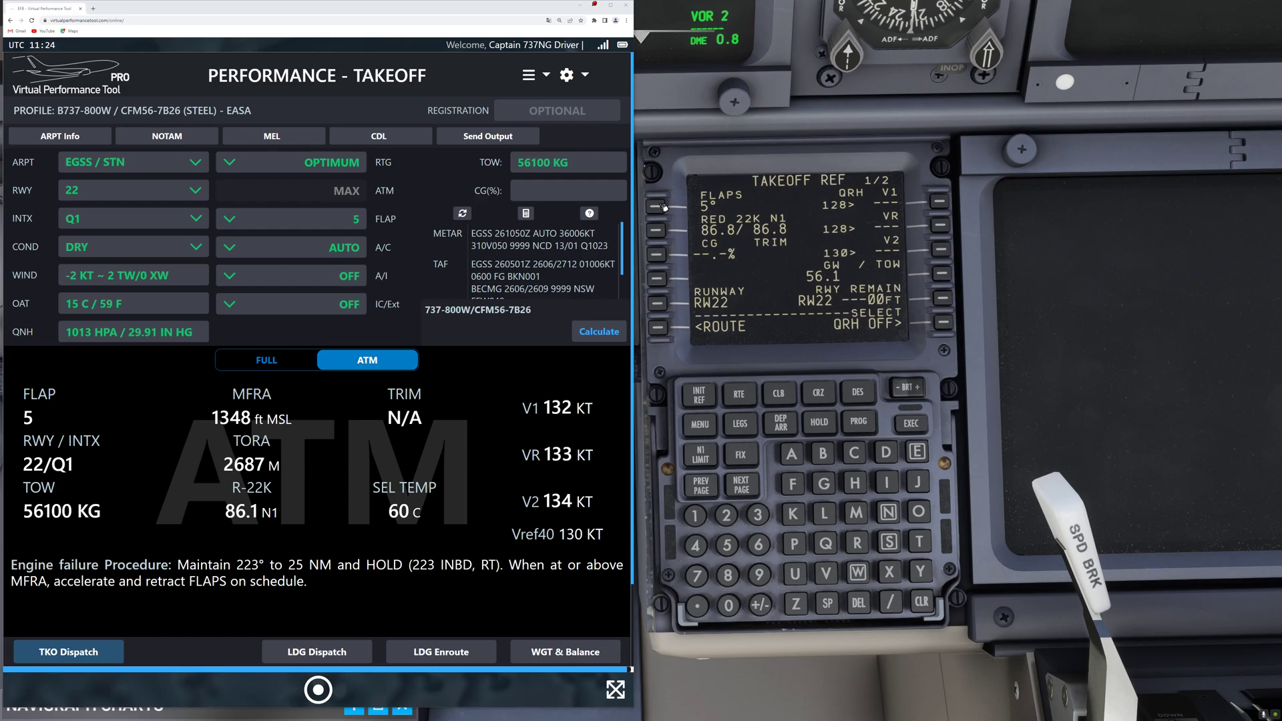
click(666, 254)
click(660, 254)
- Check the stabiliser trim indicator on the pedestal and enter the FMC's QRH takeoff speeds: V1 128, VR 128 and V2 130
drag(749, 357, 1047, 565)
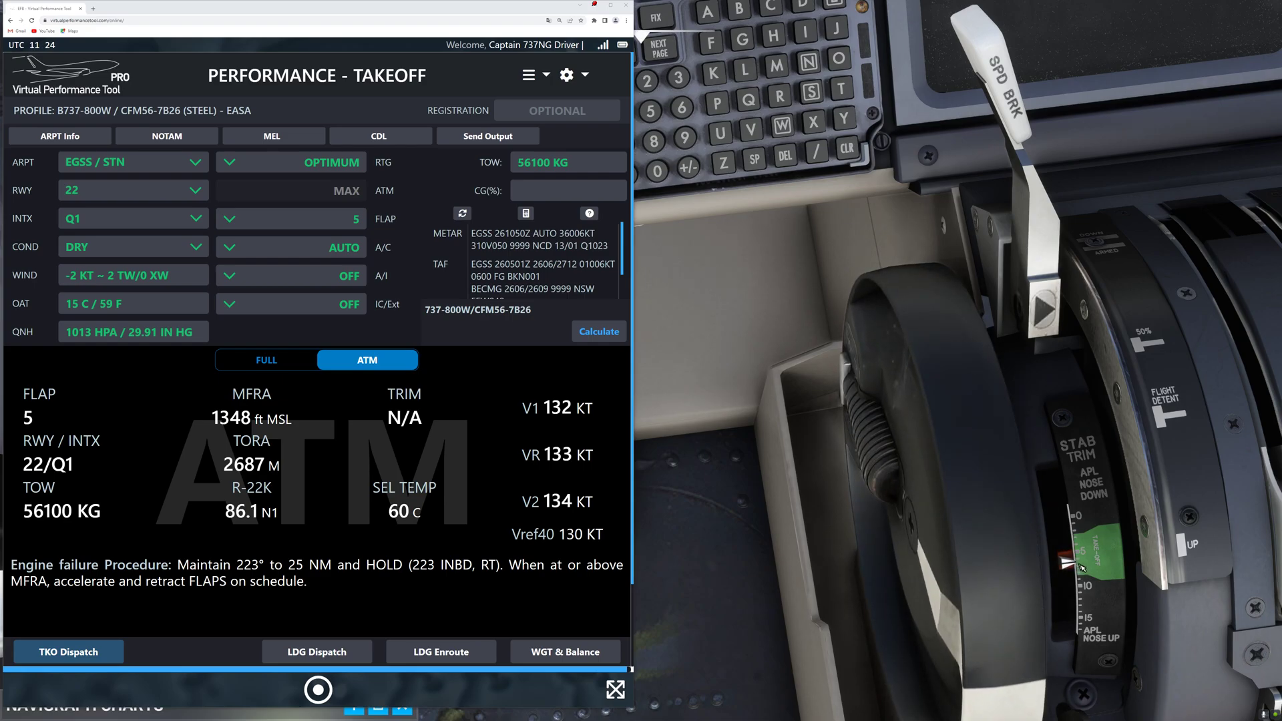
key(alt+2)
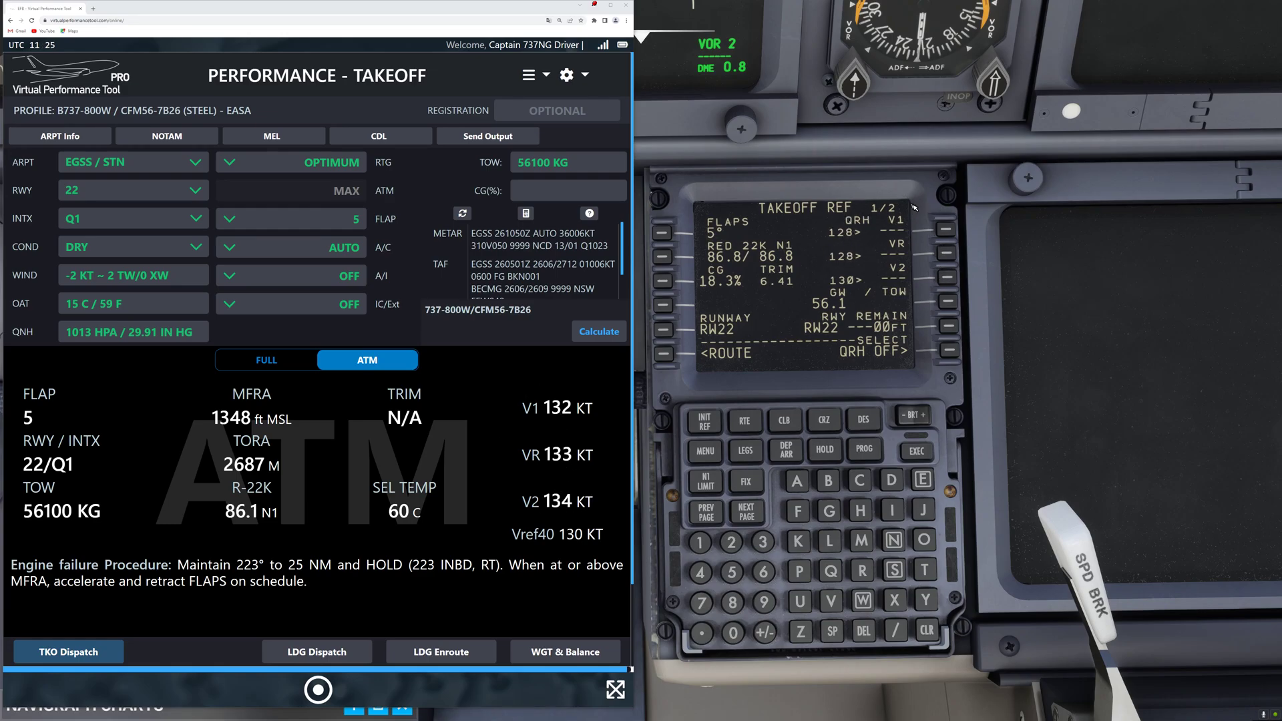
click(947, 229)
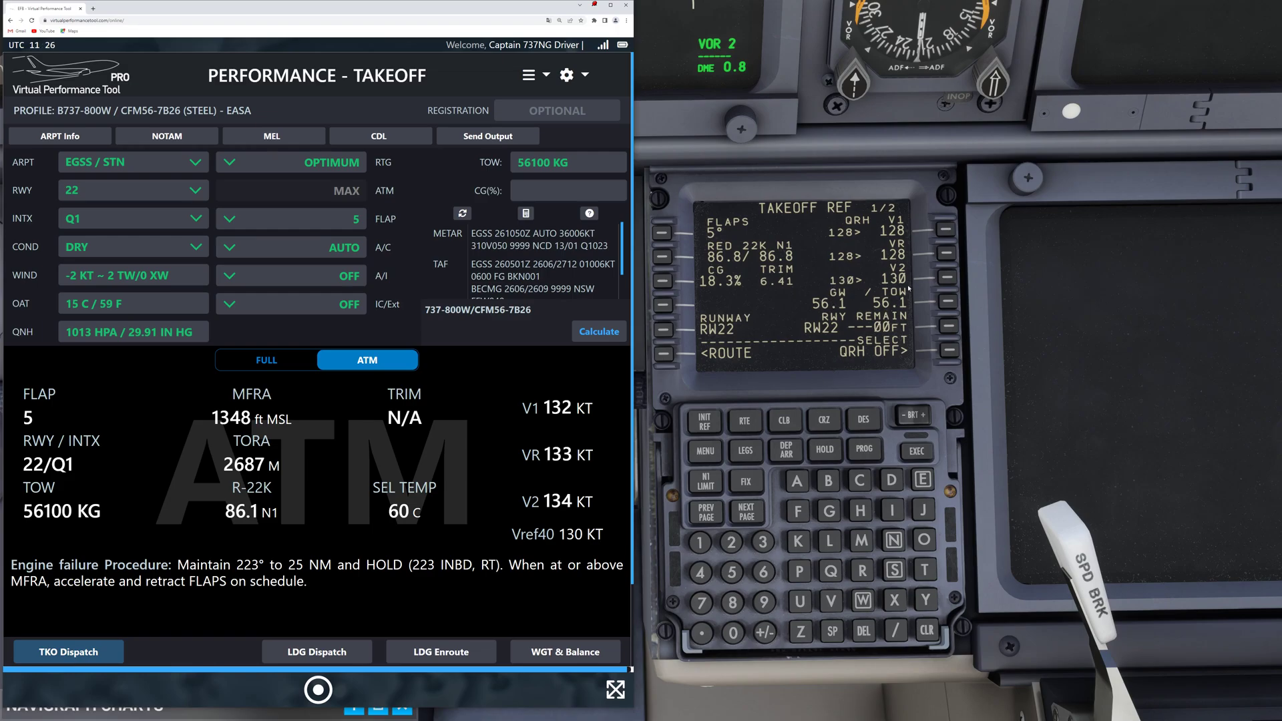
- Raise the IAS/MACH speed on the mode control panel to the takeoff V2 speed and return to the FMC view
key(ctrl+space)
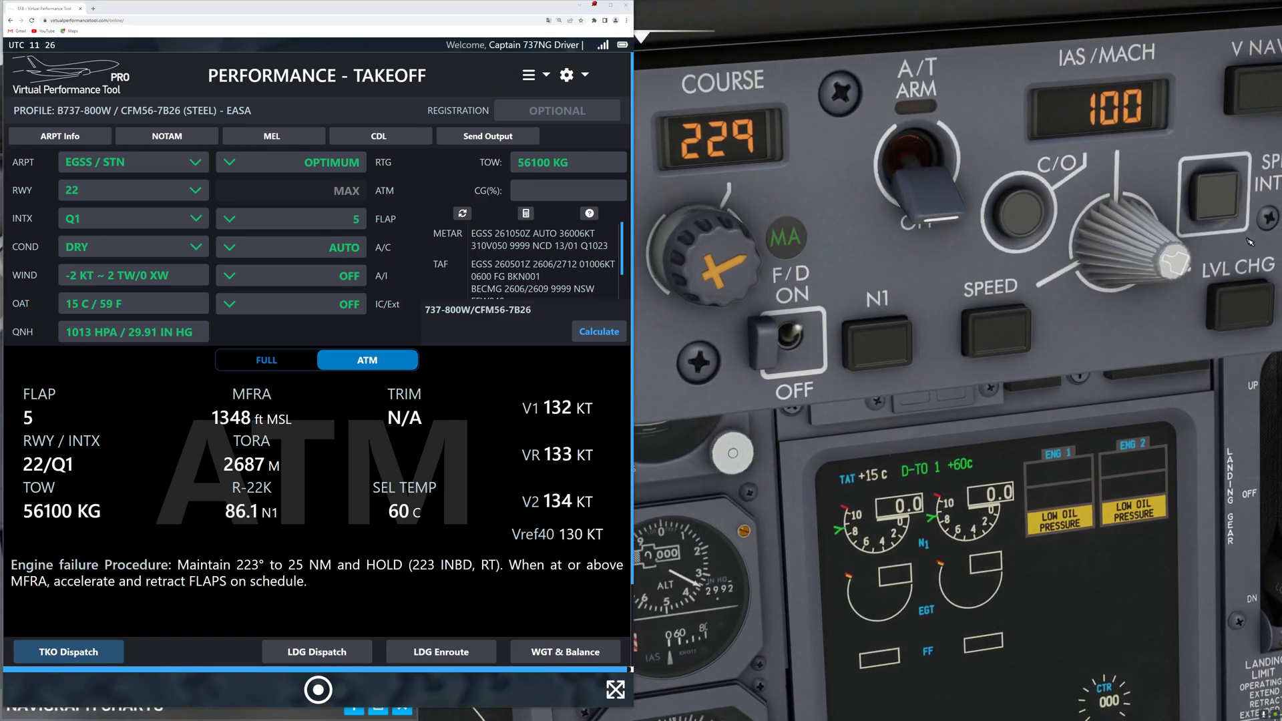
scroll(1140, 252, up, 5)
scroll(1140, 252, up, 20)
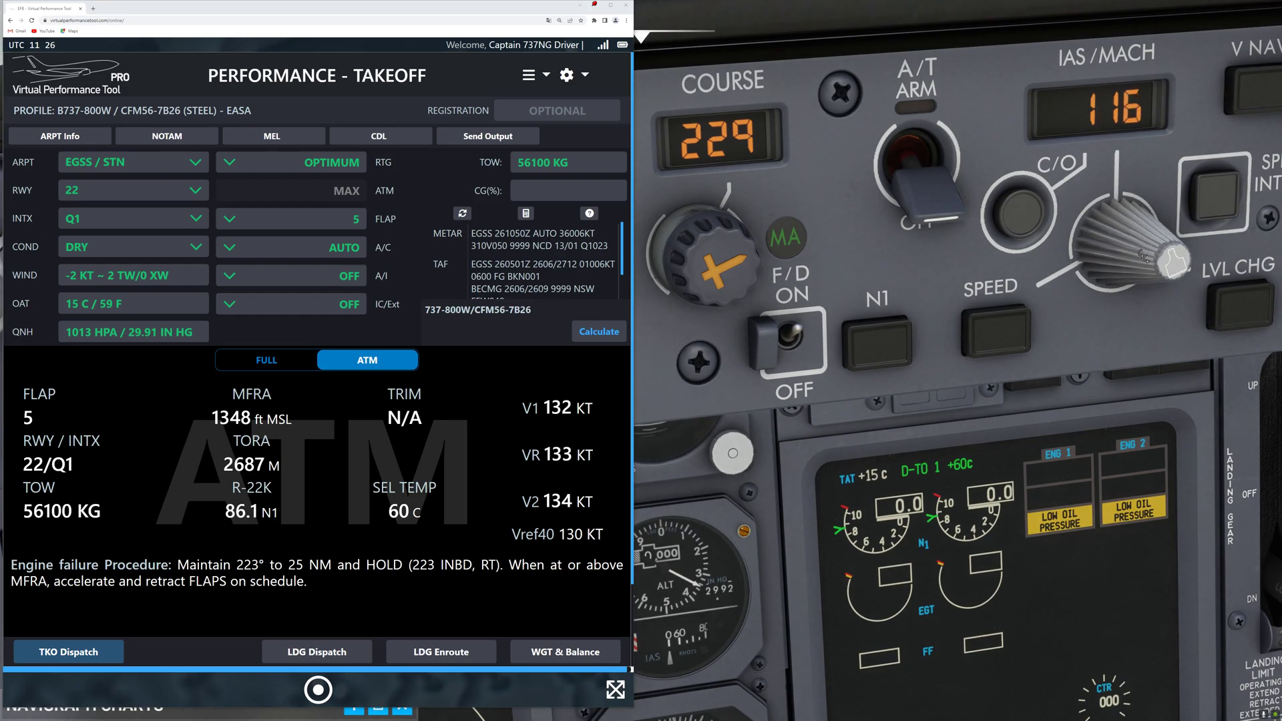
scroll(1142, 254, up, 6)
scroll(1142, 254, down, 2)
scroll(1142, 254, down, 1)
key(ctrl+space)
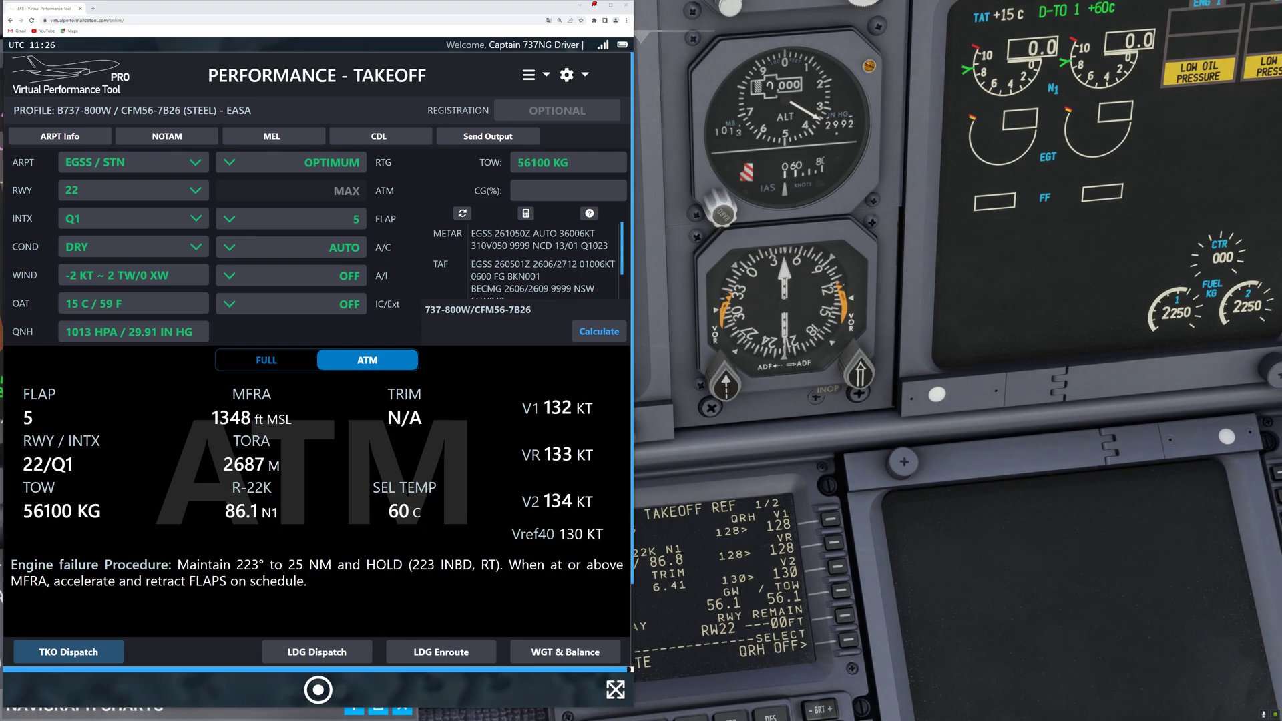
key(alt+2)
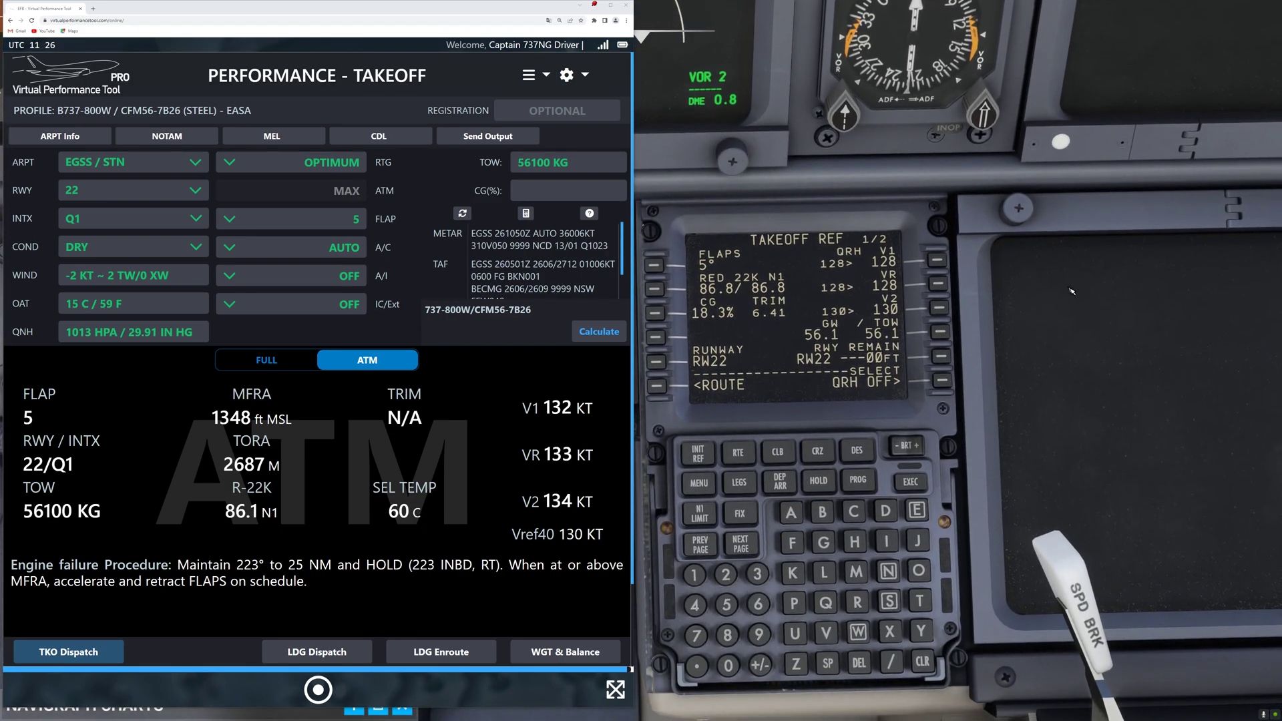